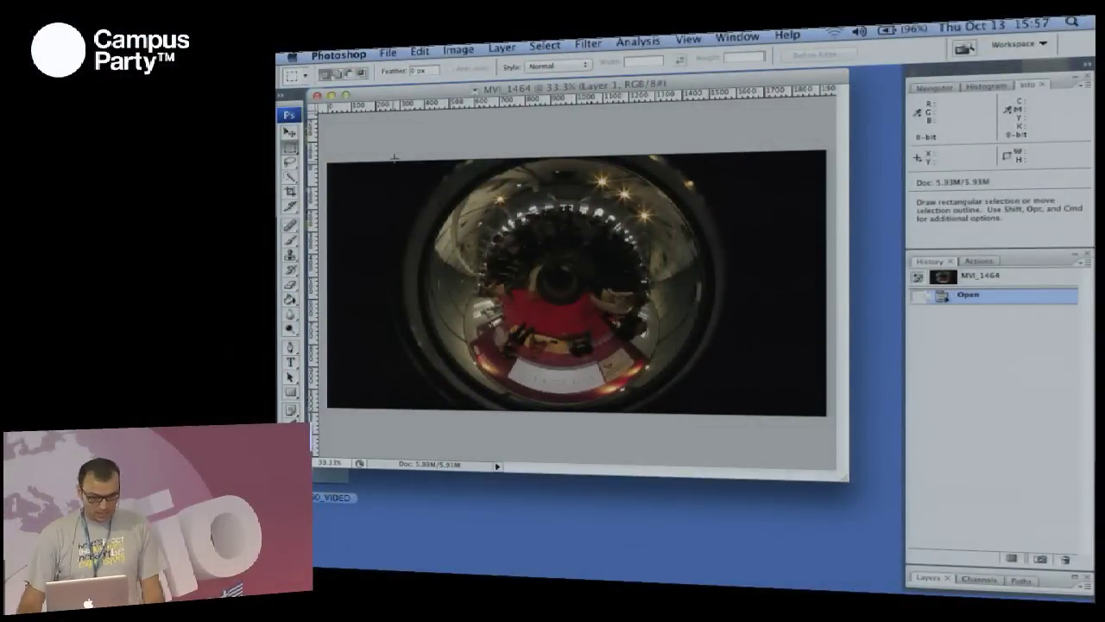
Crop the image to a 1080 by 1080 pixel square selection centred on the mirrored sphere, clearing the selection
{"action": "left_click_drag", "start_coordinate": [428, 159], "coordinate": [723, 478]}
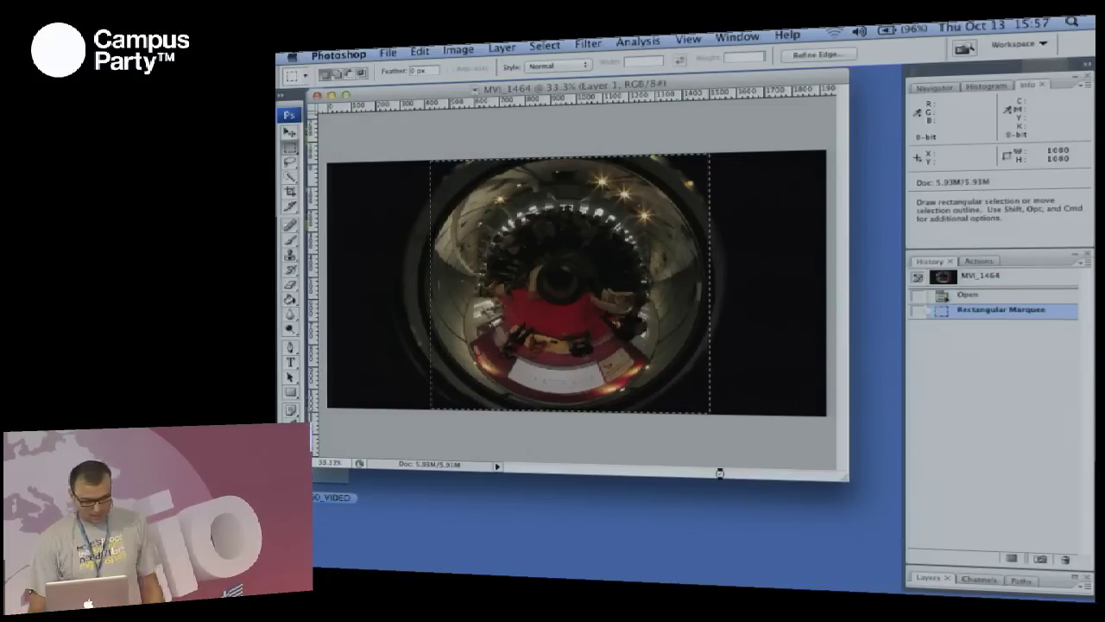
{"action": "key", "text": "shift+Left"}
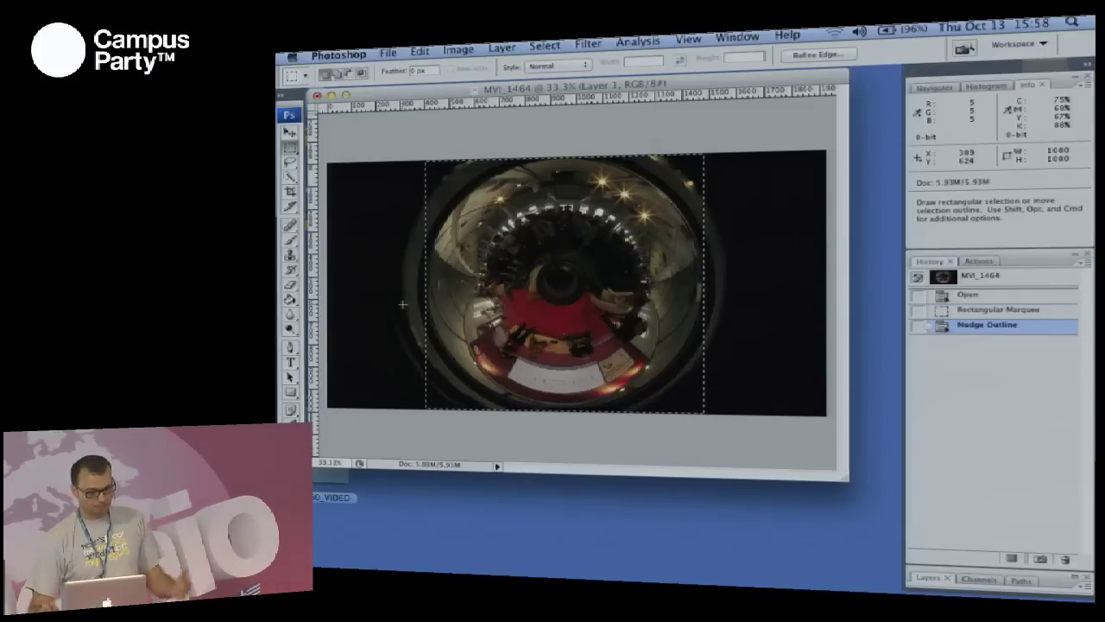
{"action": "left_click", "coordinate": [467, 52]}
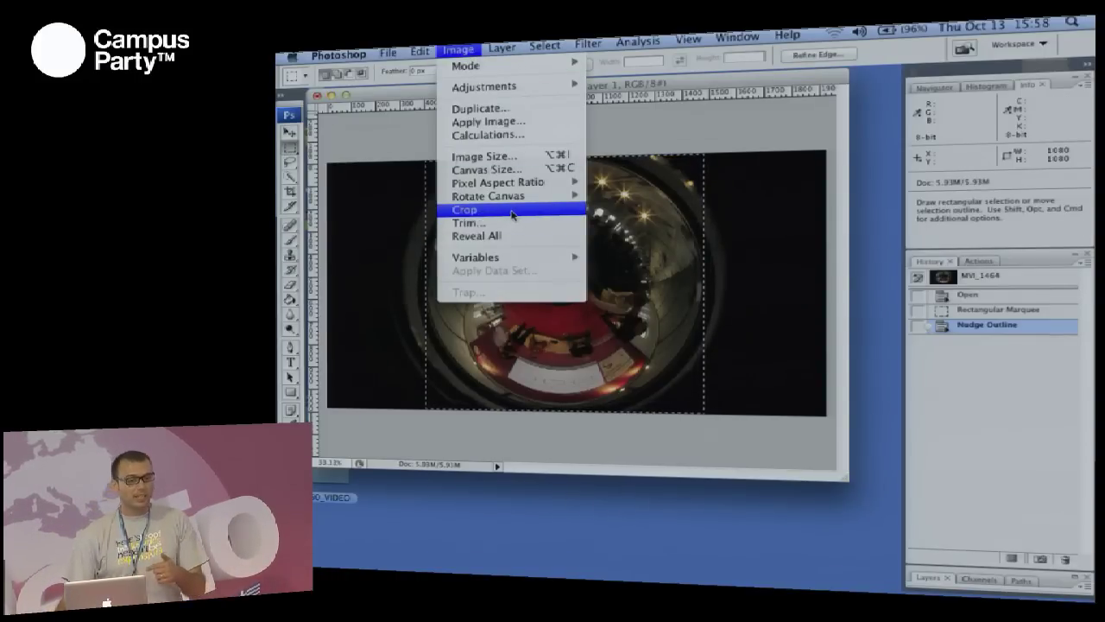
{"action": "mouse_move", "coordinate": [496, 257]}
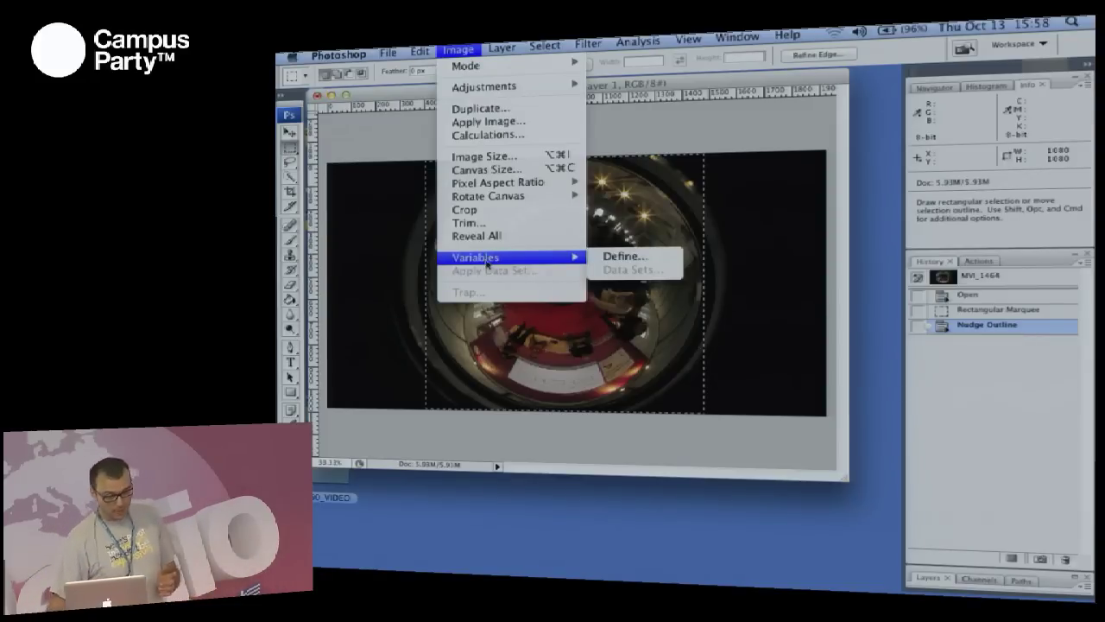
{"action": "left_click", "coordinate": [491, 215]}
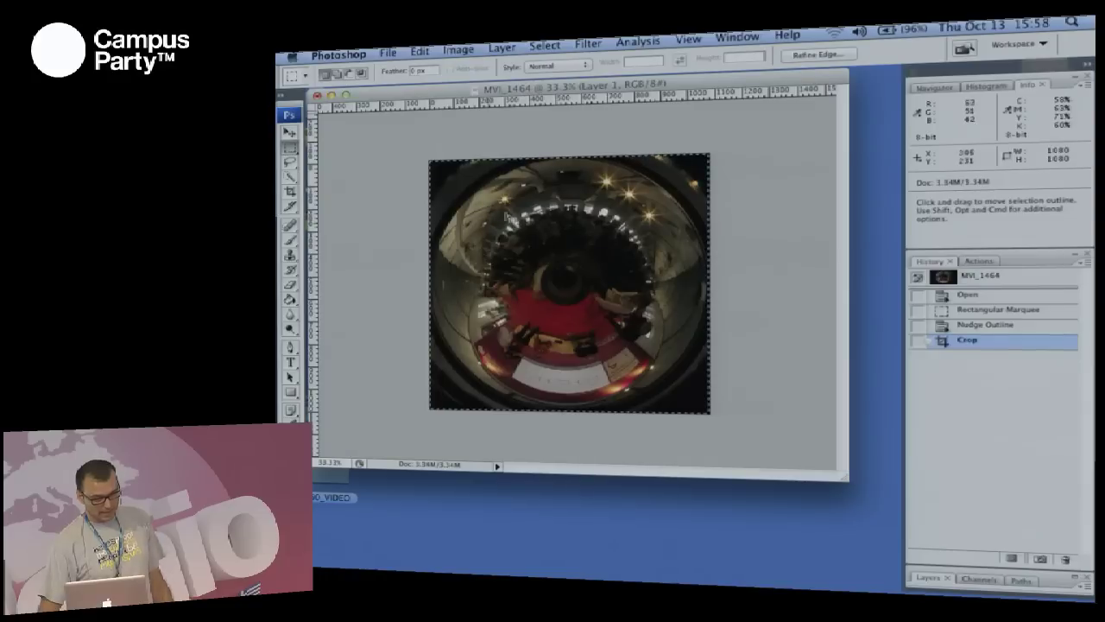
{"action": "left_click", "coordinate": [589, 131]}
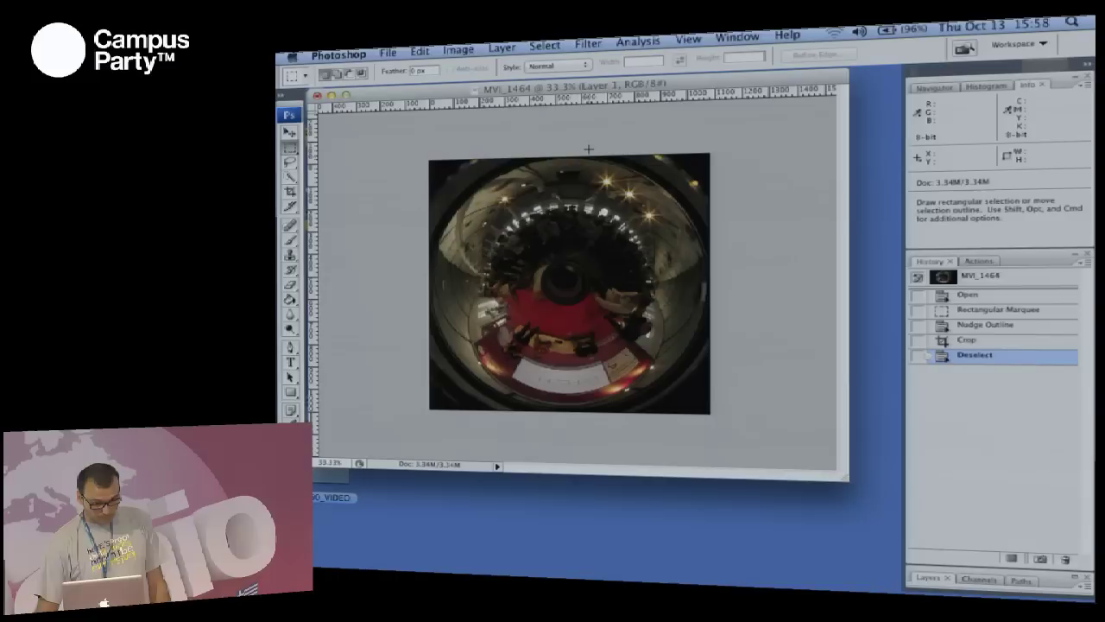
Apply the Polar Coordinates distortion filter to the cropped image with the Polar to Rectangular option
{"action": "left_click", "coordinate": [588, 45]}
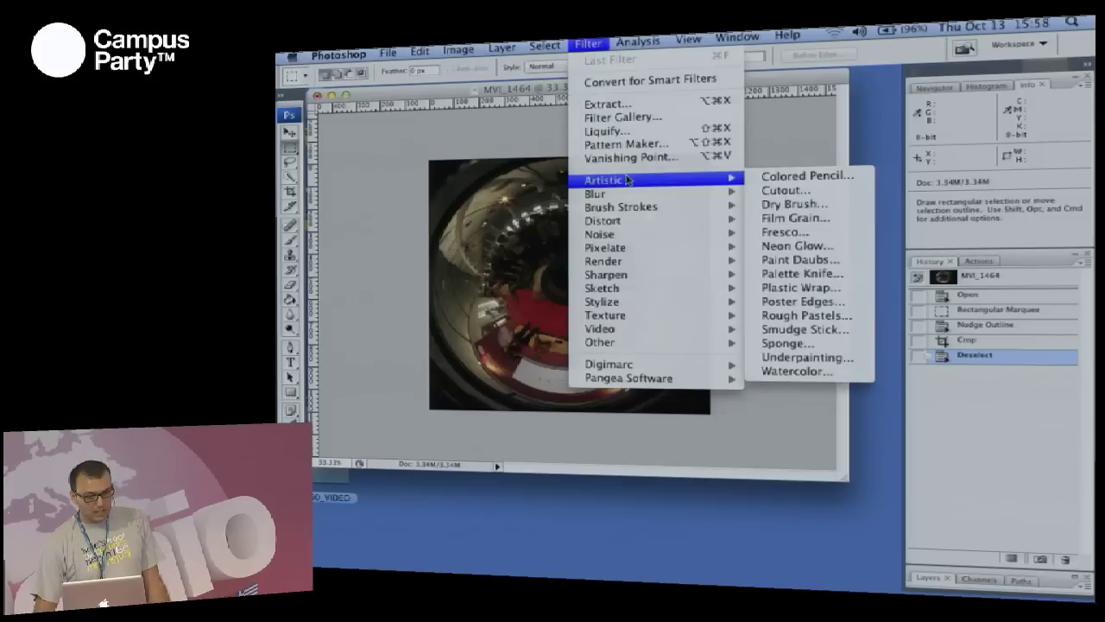
{"action": "mouse_move", "coordinate": [628, 224]}
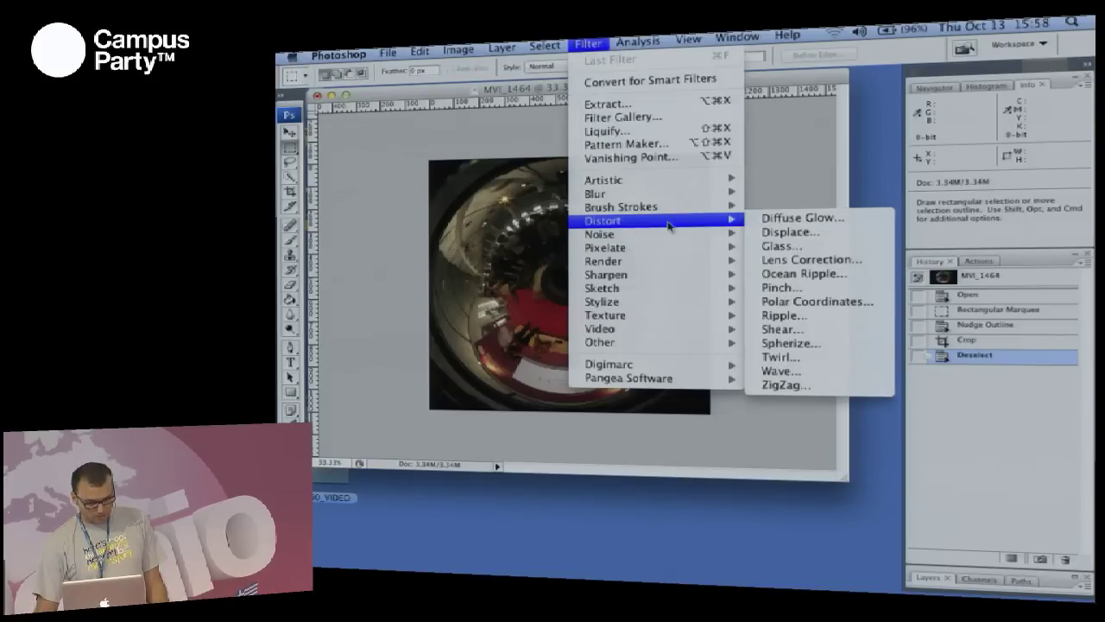
{"action": "left_click", "coordinate": [811, 303]}
{"action": "left_click", "coordinate": [543, 359]}
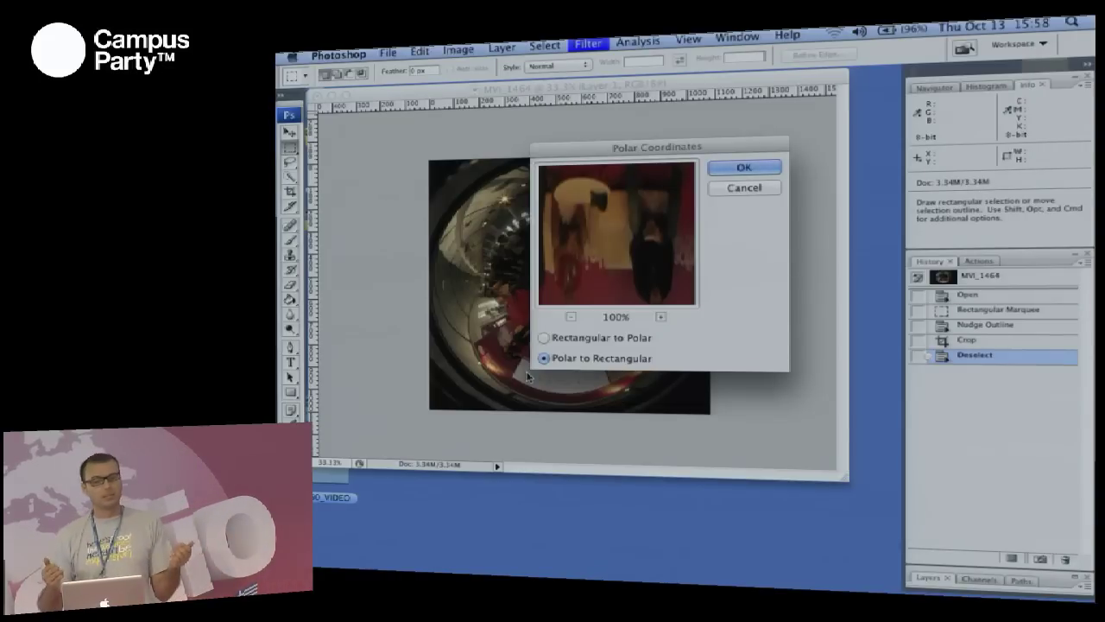
{"action": "left_click", "coordinate": [735, 166]}
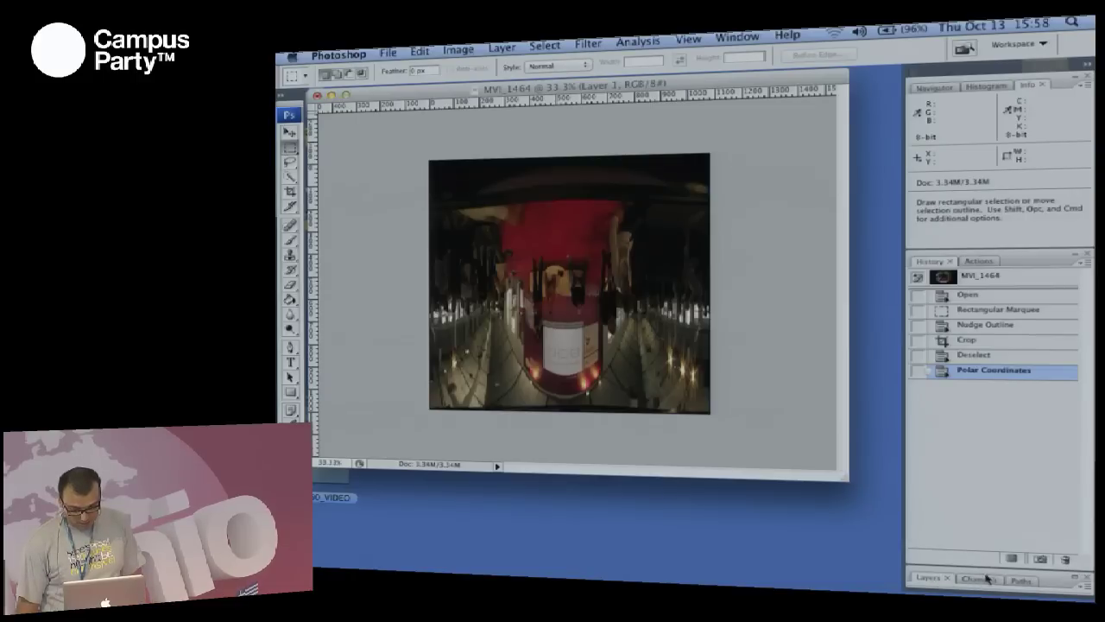
Copy the whole unwrapped image and paste it as a new layer above Layer 1
{"action": "left_click", "coordinate": [1077, 579]}
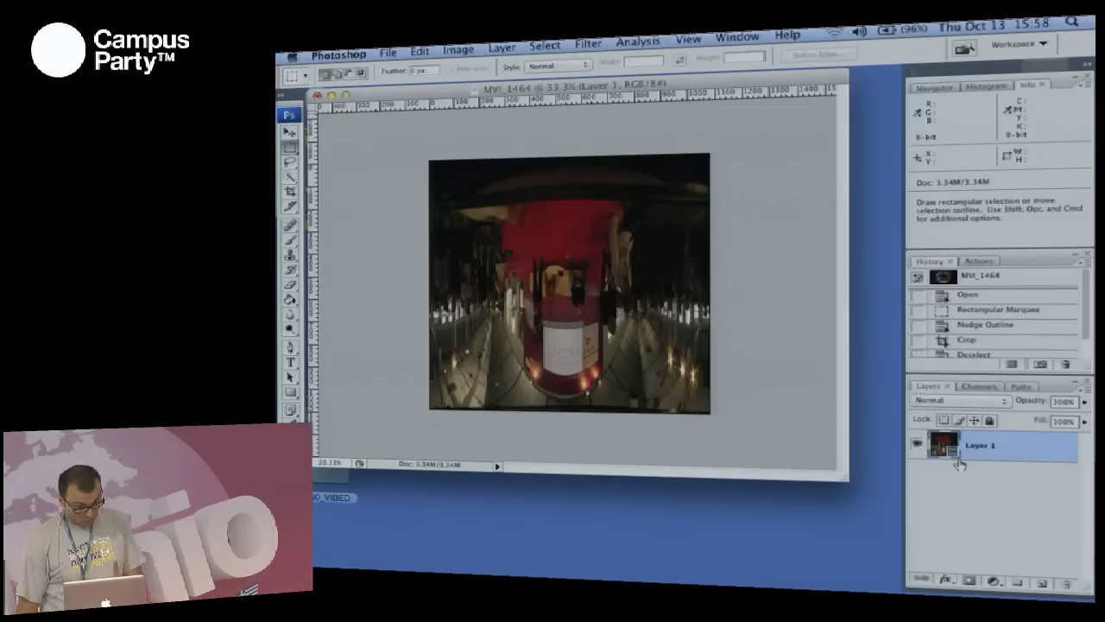
{"action": "key", "text": "super+a"}
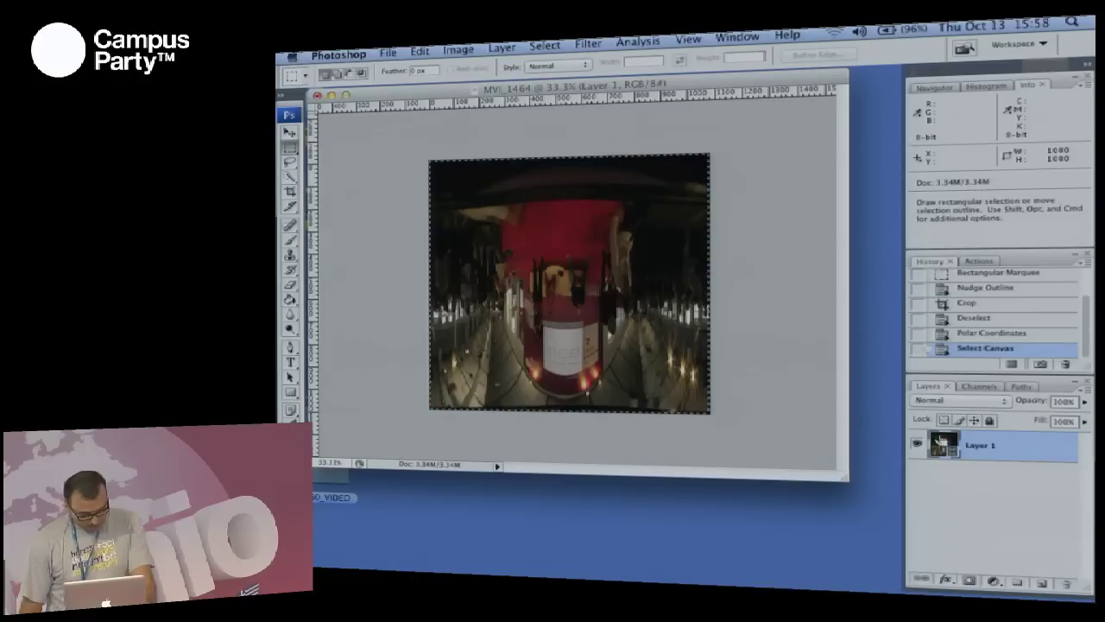
{"action": "key", "text": "super+v"}
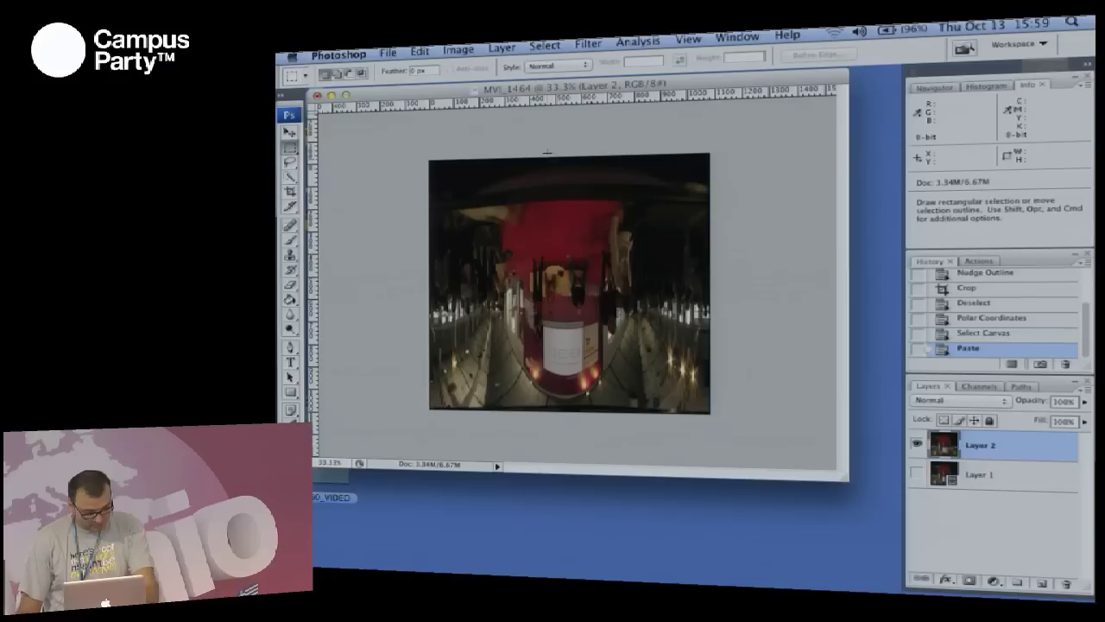
Flip the pasted layer upright with Free Transform at -100% width and -100% height, clearing the selection
{"action": "key", "text": "super+a"}
{"action": "key", "text": "super+t"}
{"action": "left_click_drag", "start_coordinate": [553, 129], "coordinate": [581, 346]}
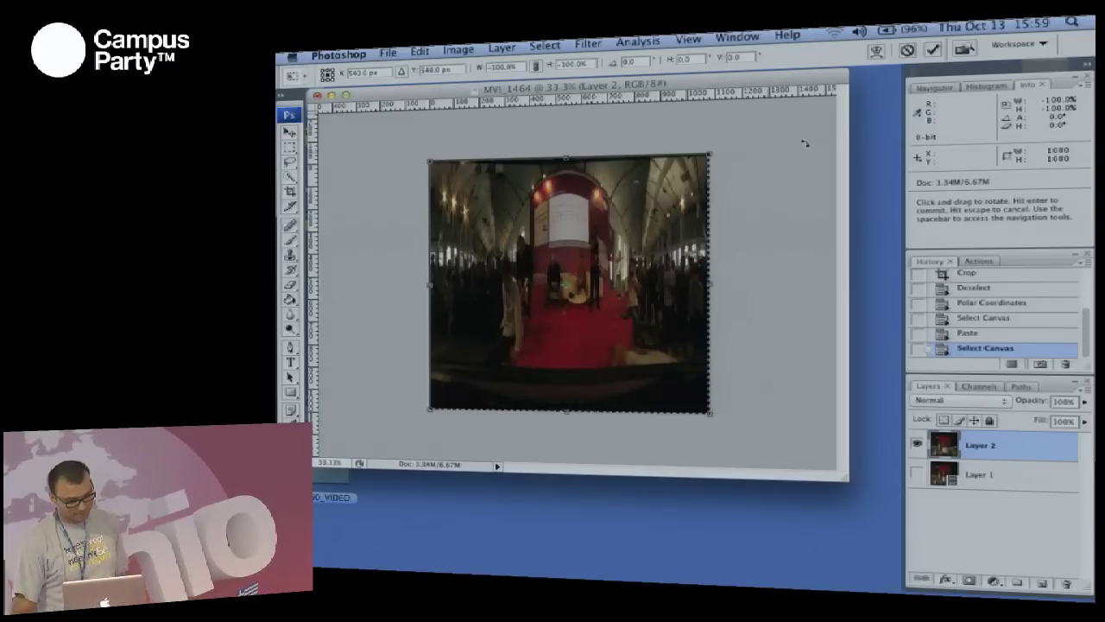
{"action": "key", "text": "Return"}
{"action": "key", "text": "super+d"}
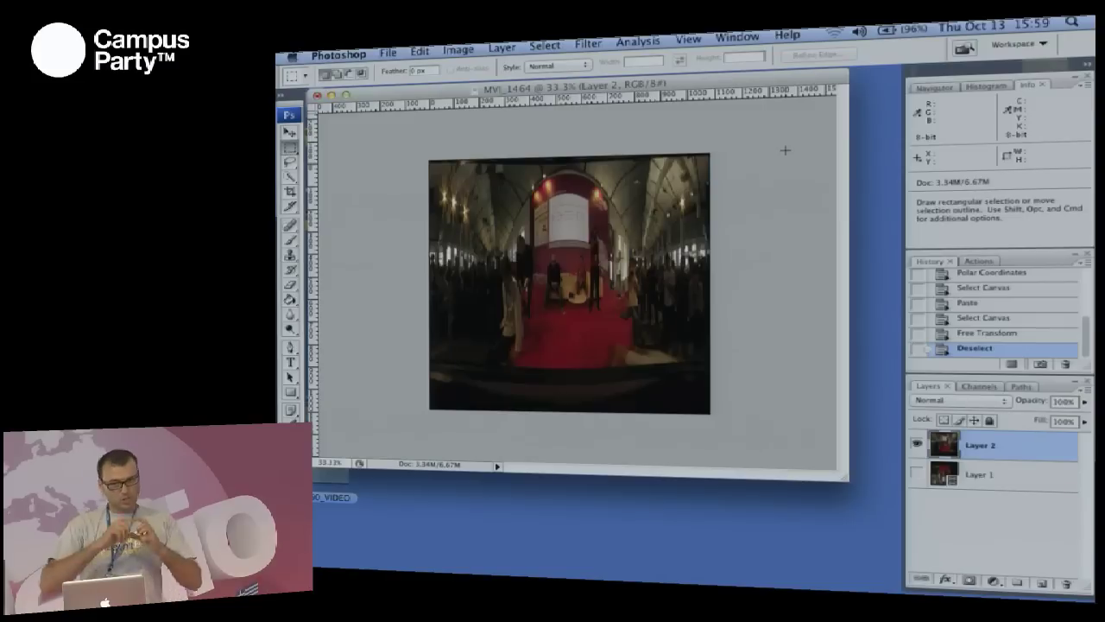
Set the canvas width to 250 percent, keeping the height at 100 percent and the anchor centred
{"action": "left_click", "coordinate": [462, 50]}
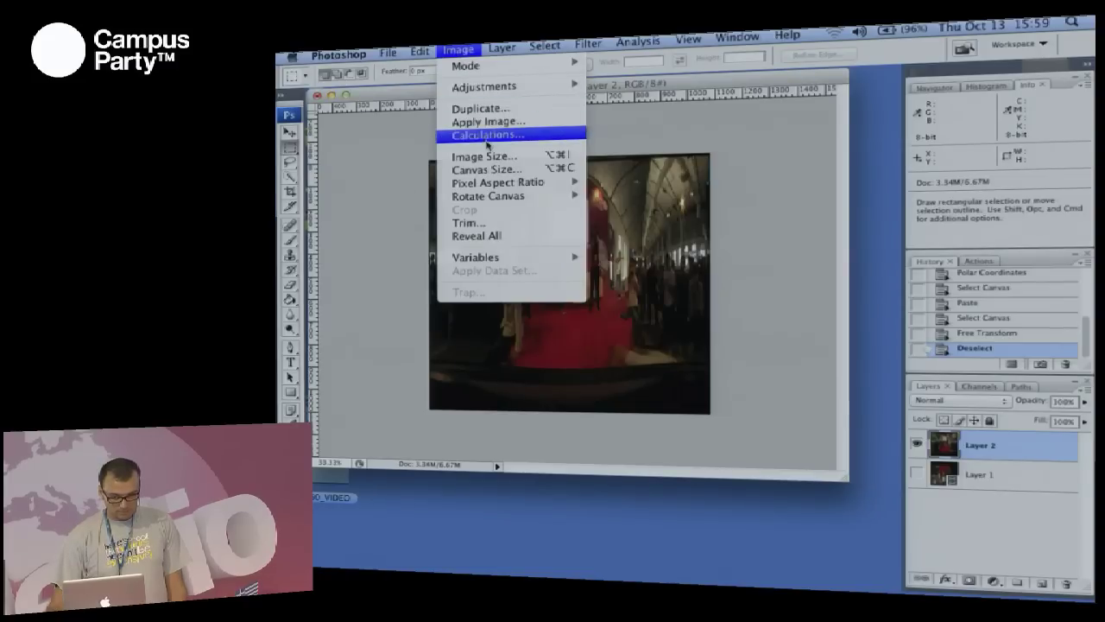
{"action": "left_click", "coordinate": [491, 170]}
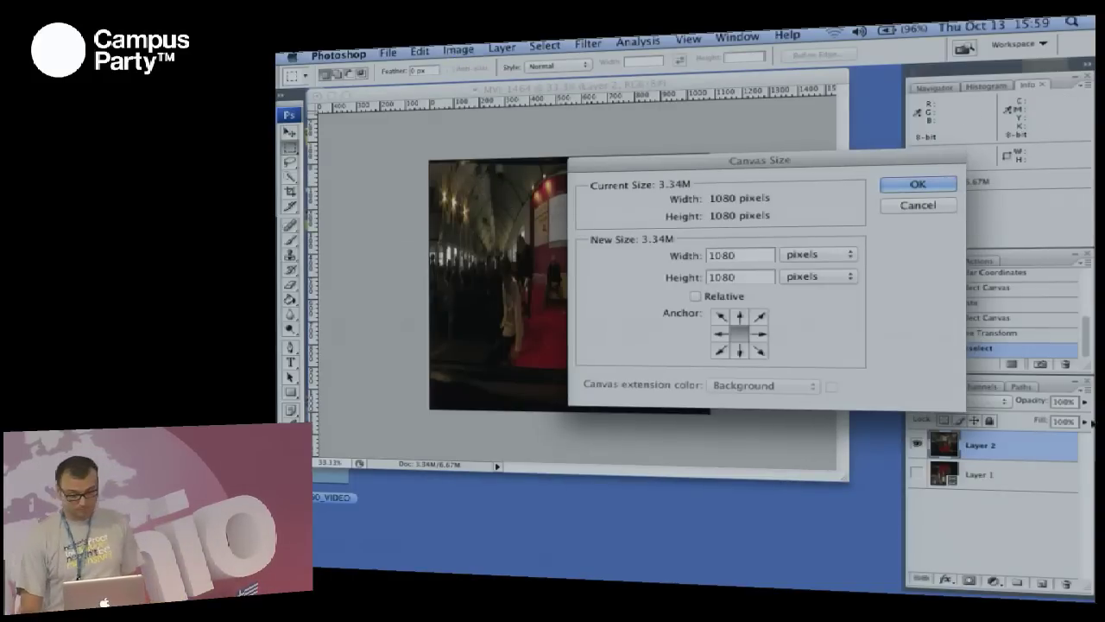
{"action": "left_click", "coordinate": [851, 254]}
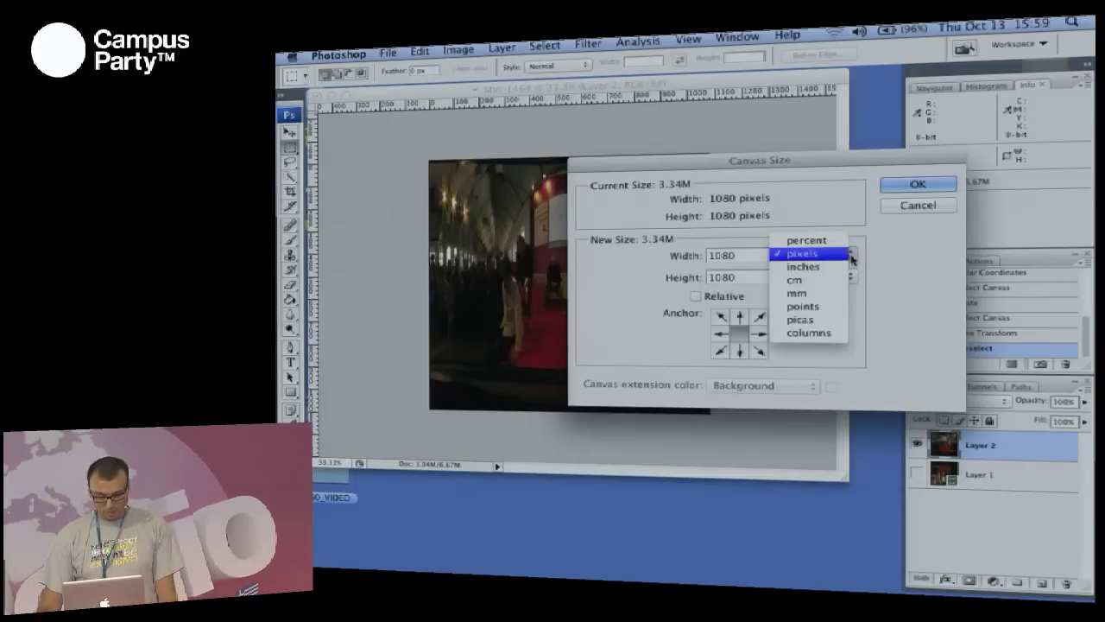
{"action": "left_click", "coordinate": [803, 239]}
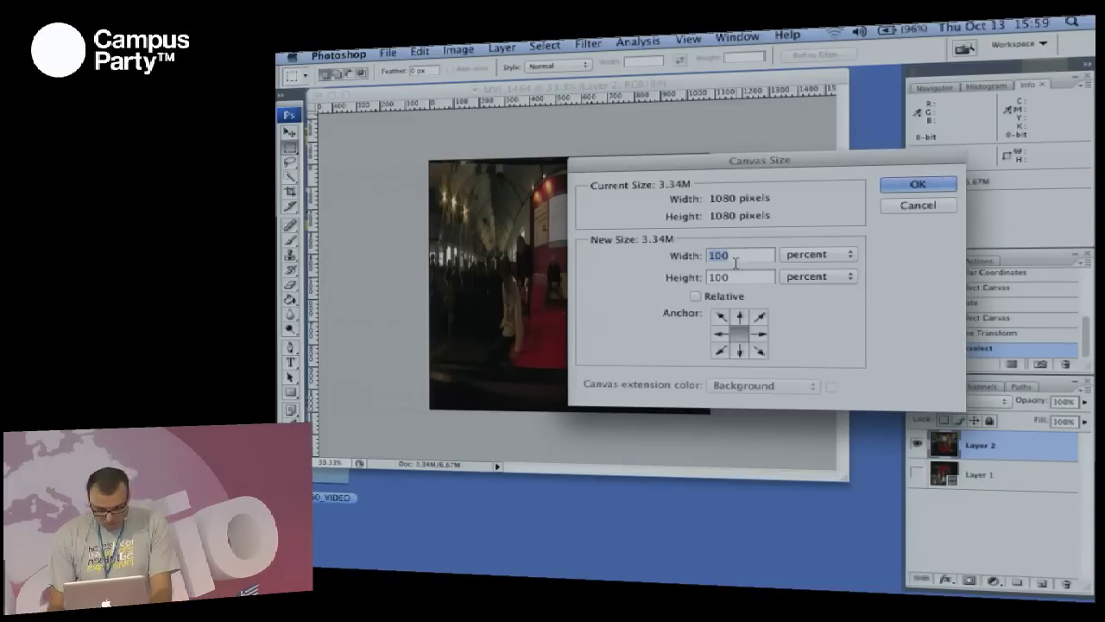
{"action": "type", "text": "250"}
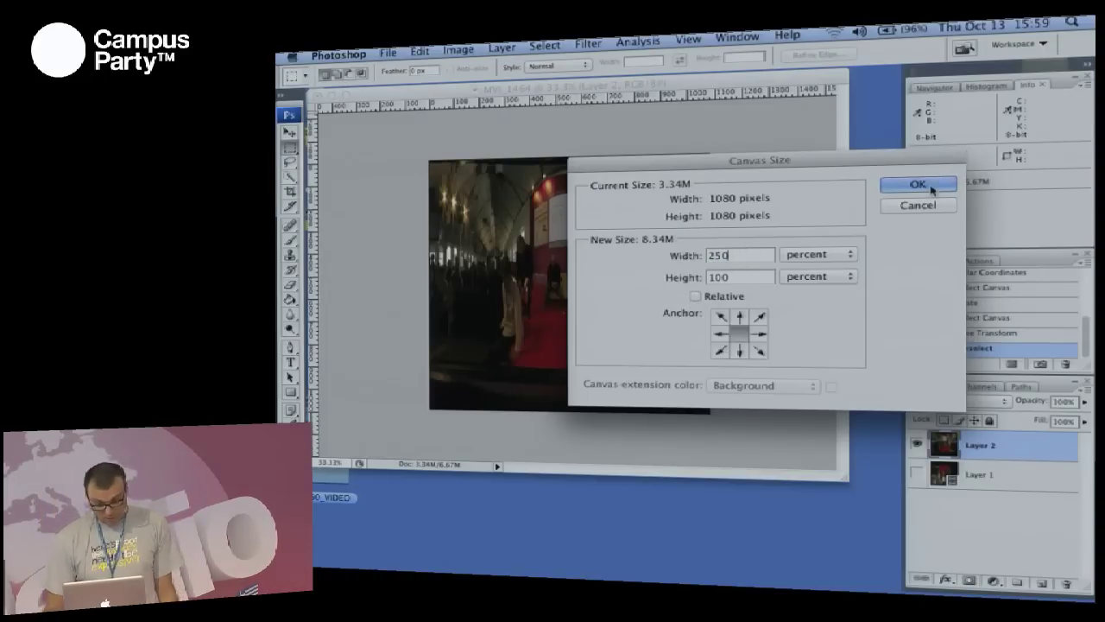
{"action": "left_click", "coordinate": [933, 186]}
{"action": "key", "text": "super+minus"}
{"action": "key", "text": "super+minus"}
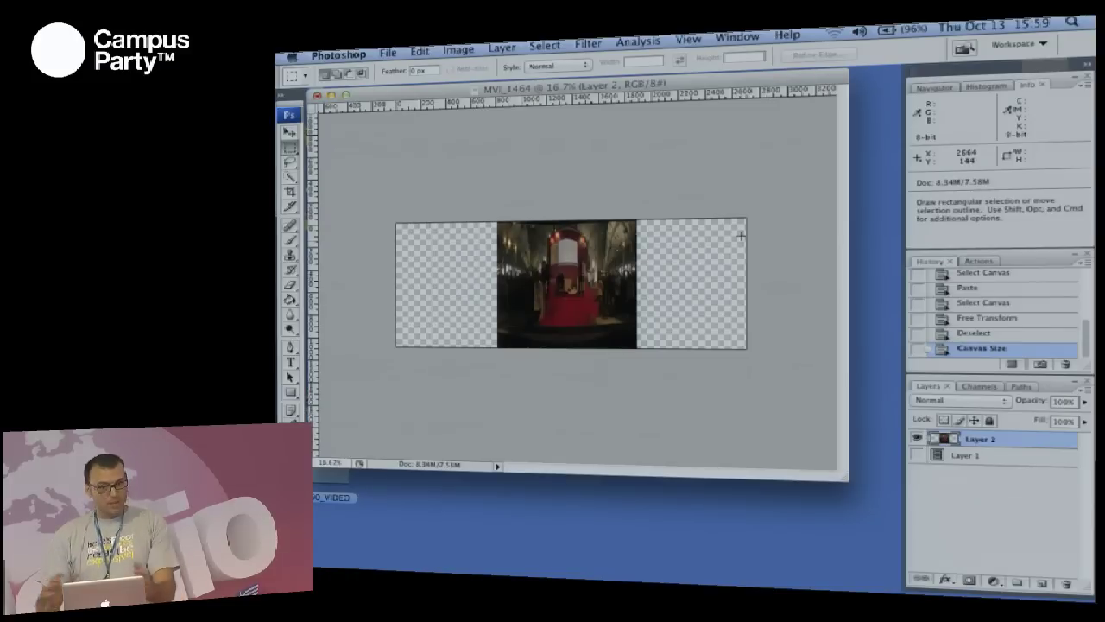
Load the outline of Layer 2's pixels as a selection
{"action": "key", "text": "super"}
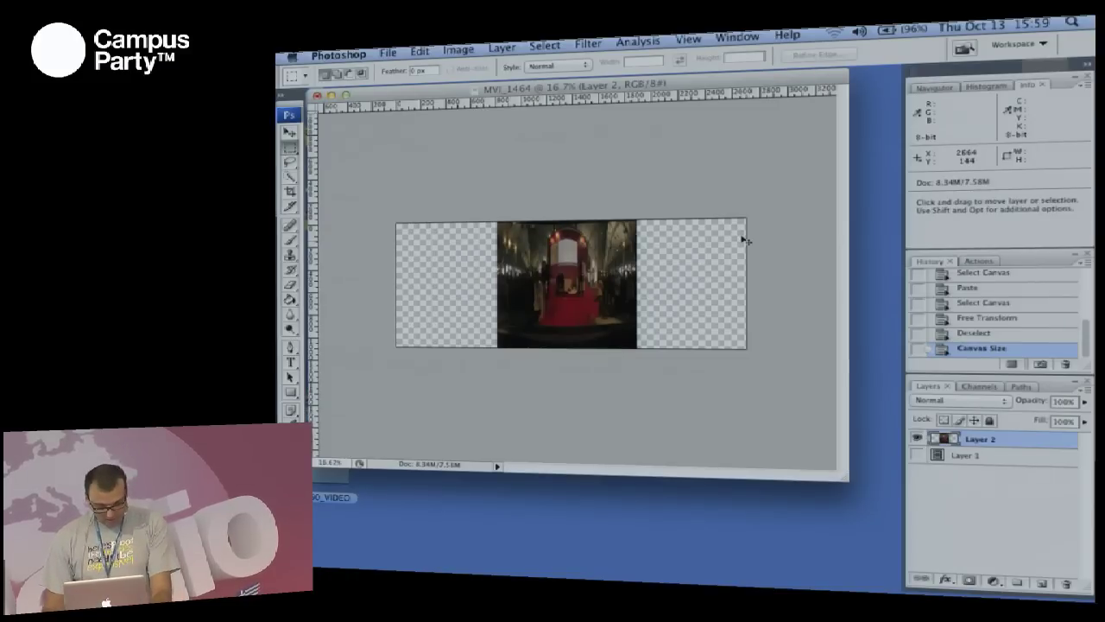
{"action": "left_click", "coordinate": [952, 442], "text": "super"}
{"action": "key", "text": "super+t"}
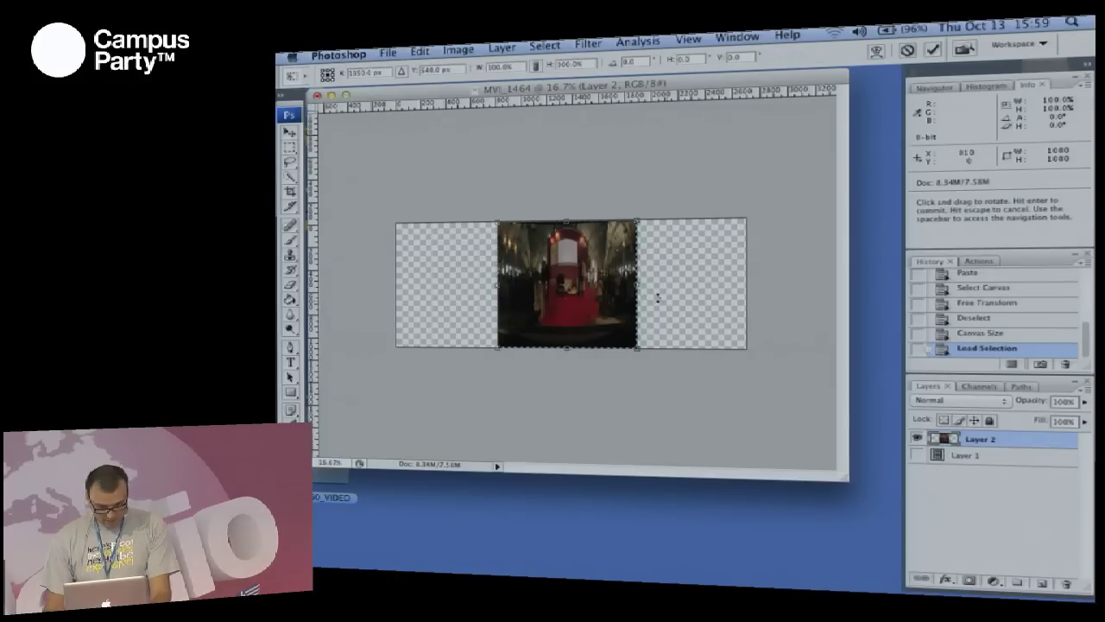
{"action": "left_click_drag", "start_coordinate": [657, 298], "coordinate": [682, 288]}
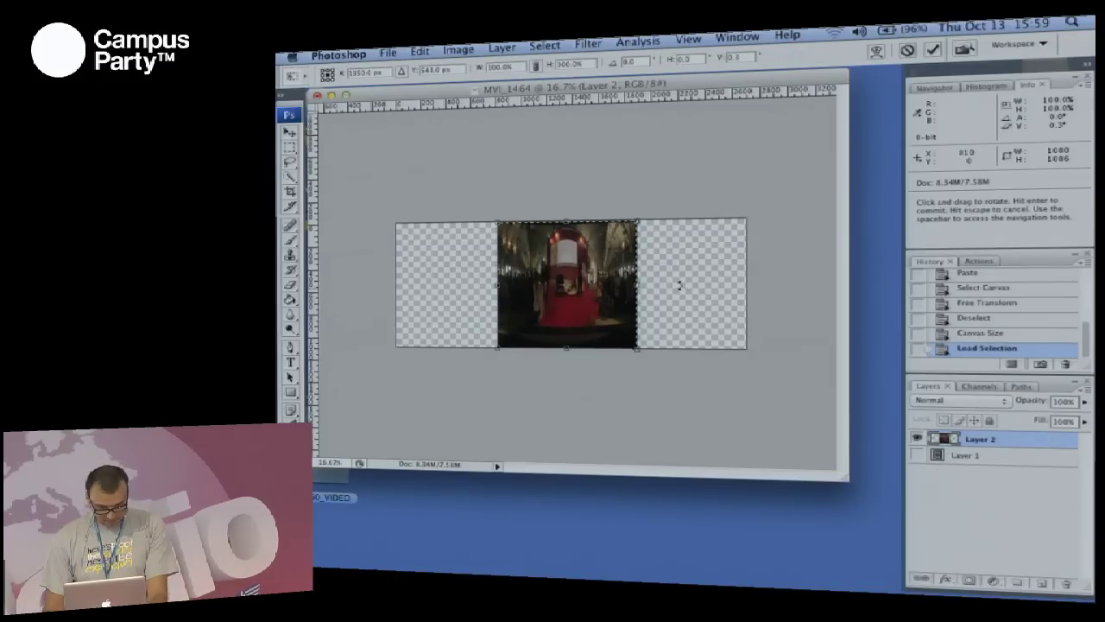
{"action": "key", "text": "Escape"}
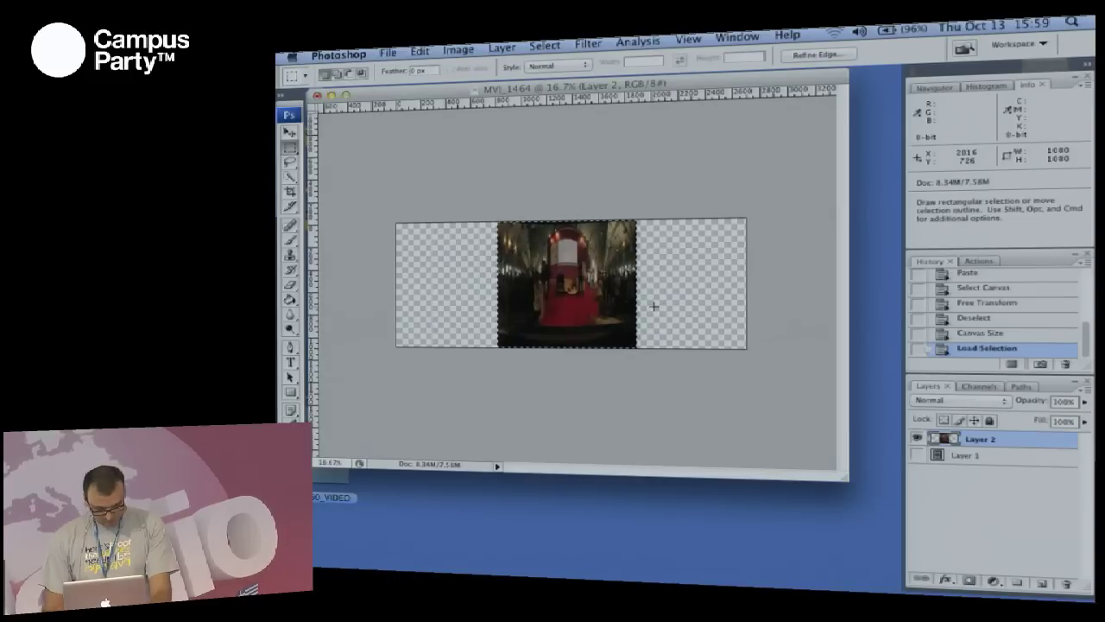
Stretch Layer 2 horizontally from its centre to 250% width so it fills the widened canvas, clearing the selection
{"action": "key", "text": "super+t"}
{"action": "left_click_drag", "start_coordinate": [637, 284], "coordinate": [741, 298]}
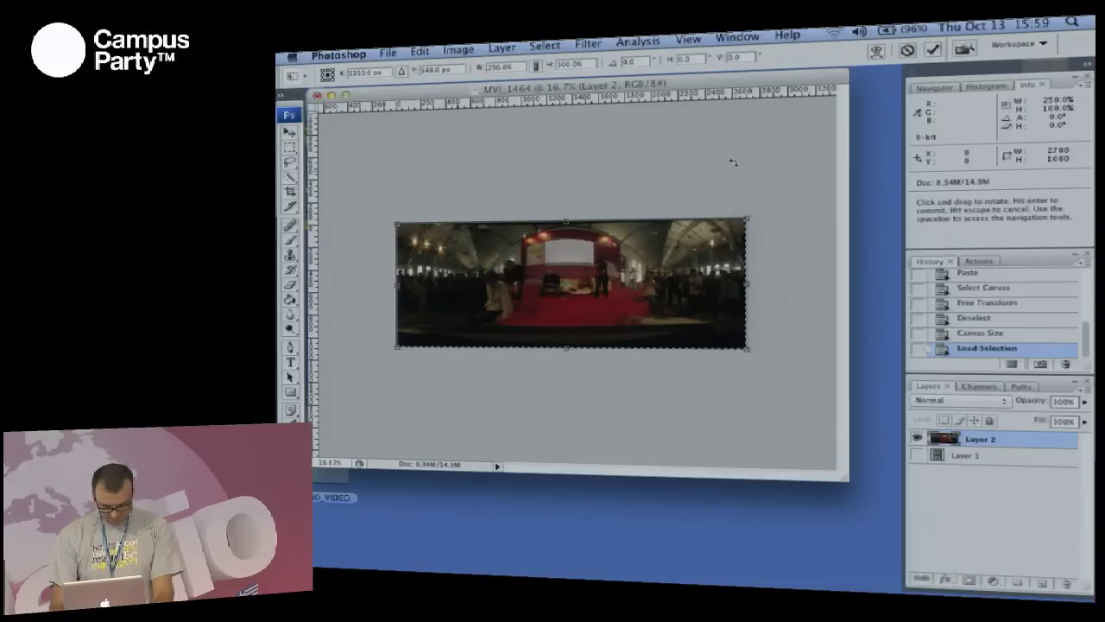
{"action": "key", "text": "super+equal"}
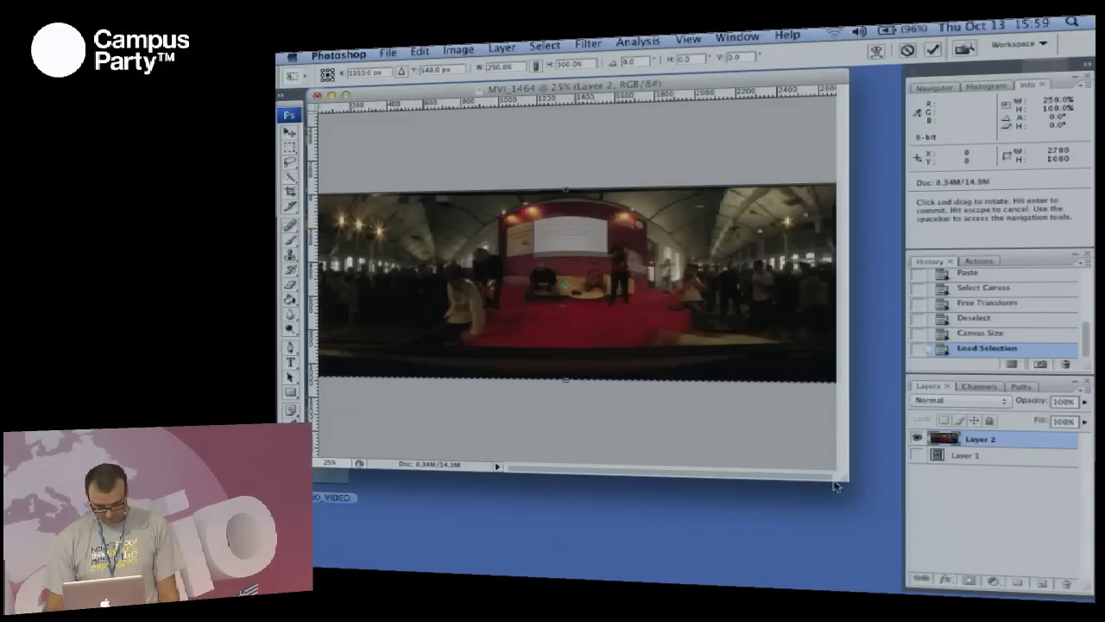
{"action": "left_click_drag", "start_coordinate": [845, 481], "coordinate": [879, 500]}
{"action": "key", "text": "Return"}
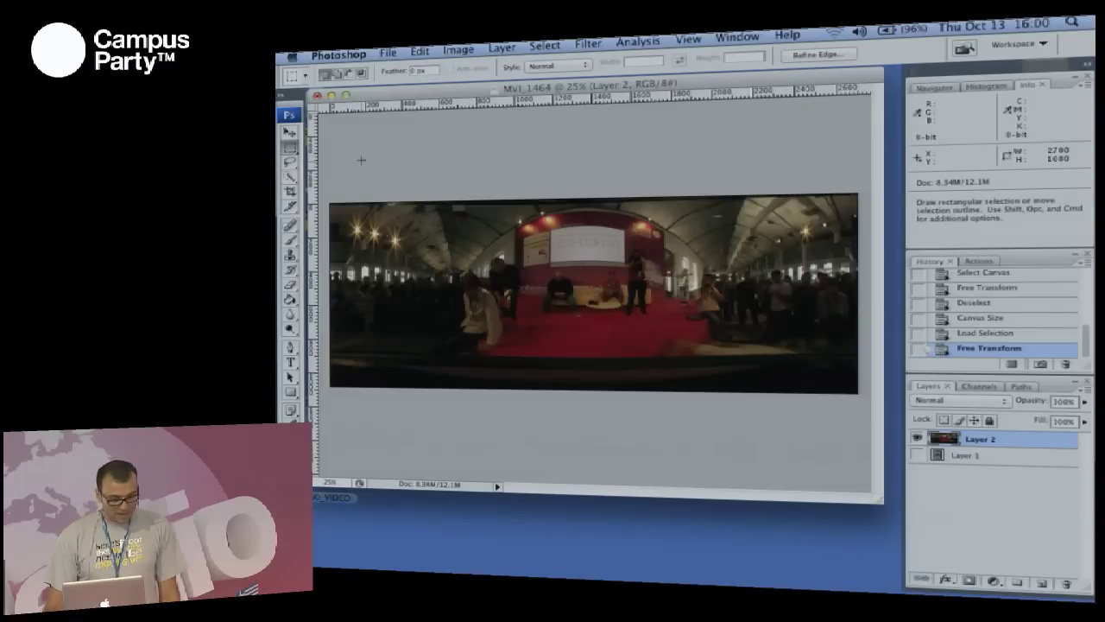
{"action": "left_click", "coordinate": [356, 348]}
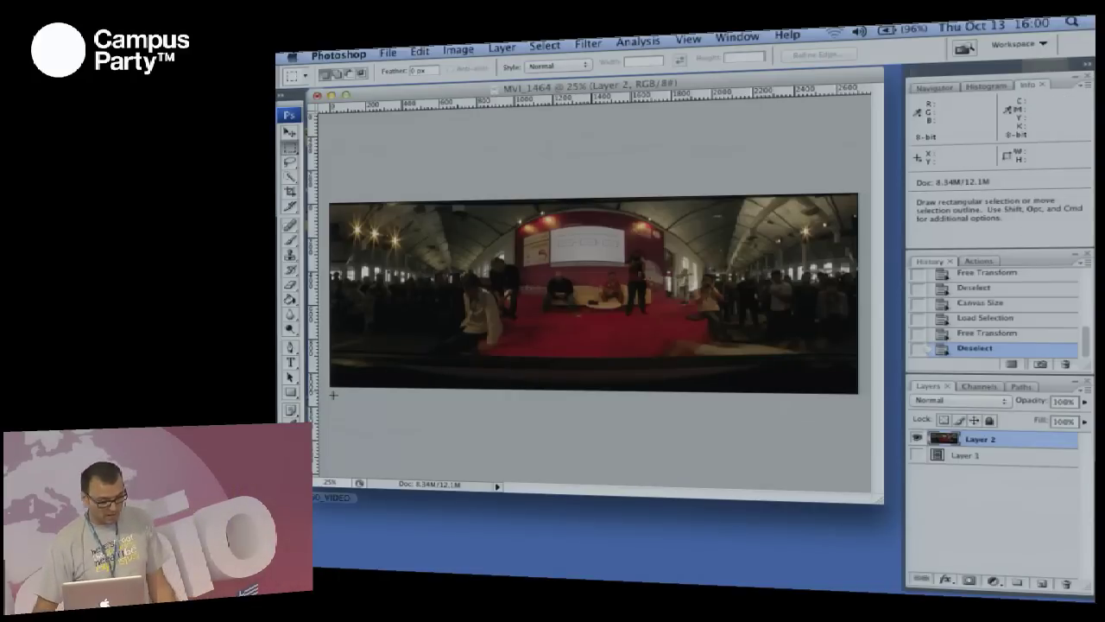
Crop off a full-width strip about 224 pixels high along the panorama's dark lower edge, clearing the selection
{"action": "left_click_drag", "start_coordinate": [317, 393], "coordinate": [875, 368]}
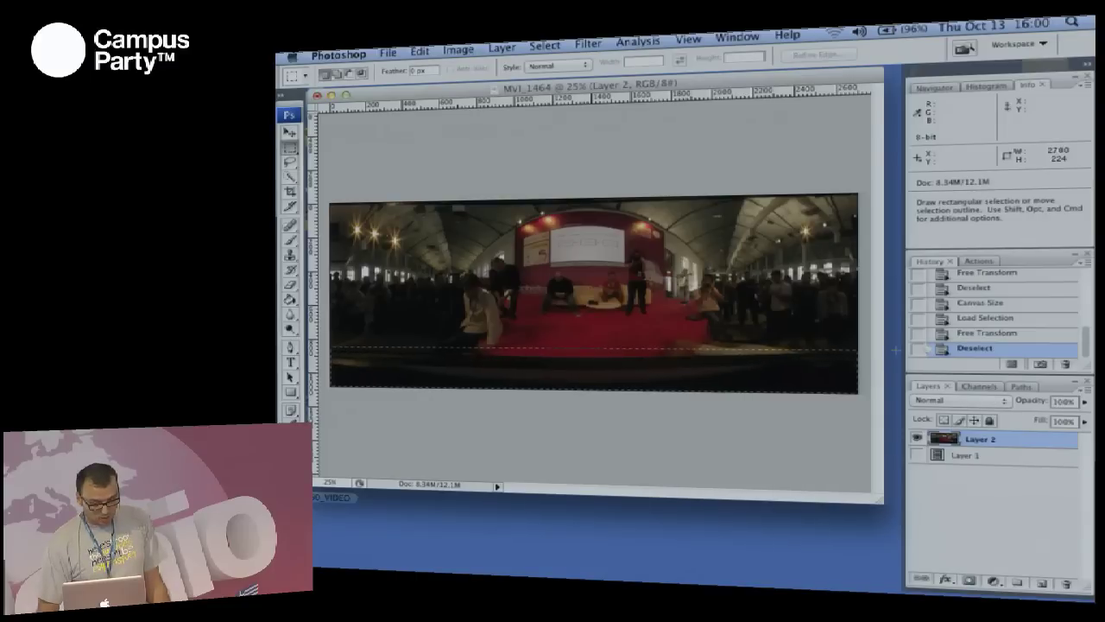
{"action": "key", "text": "super+shift+i"}
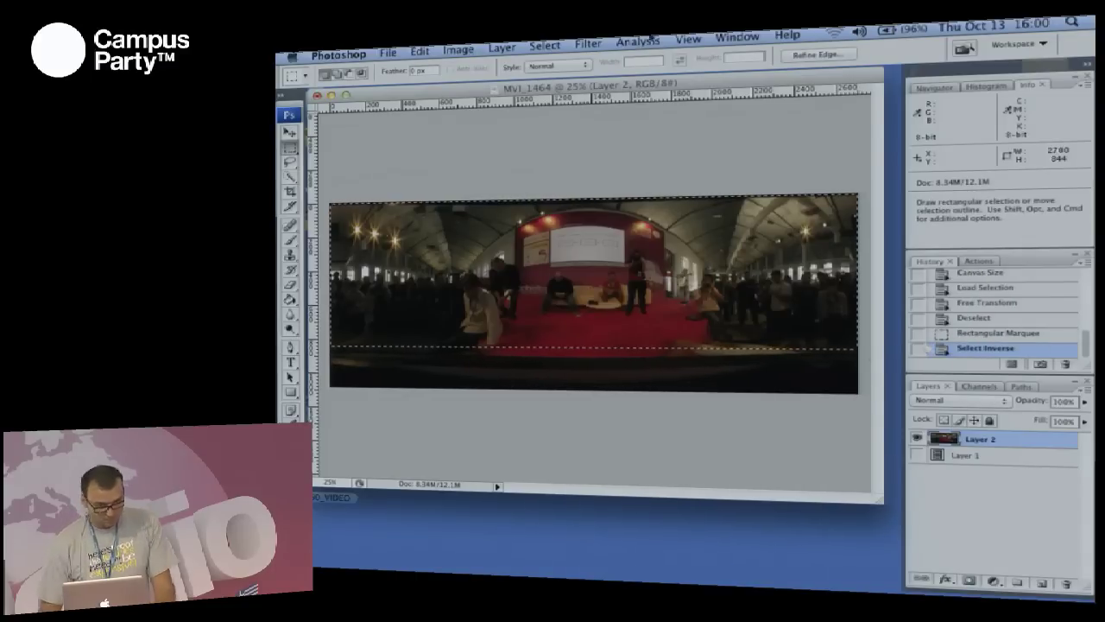
{"action": "left_click", "coordinate": [459, 49]}
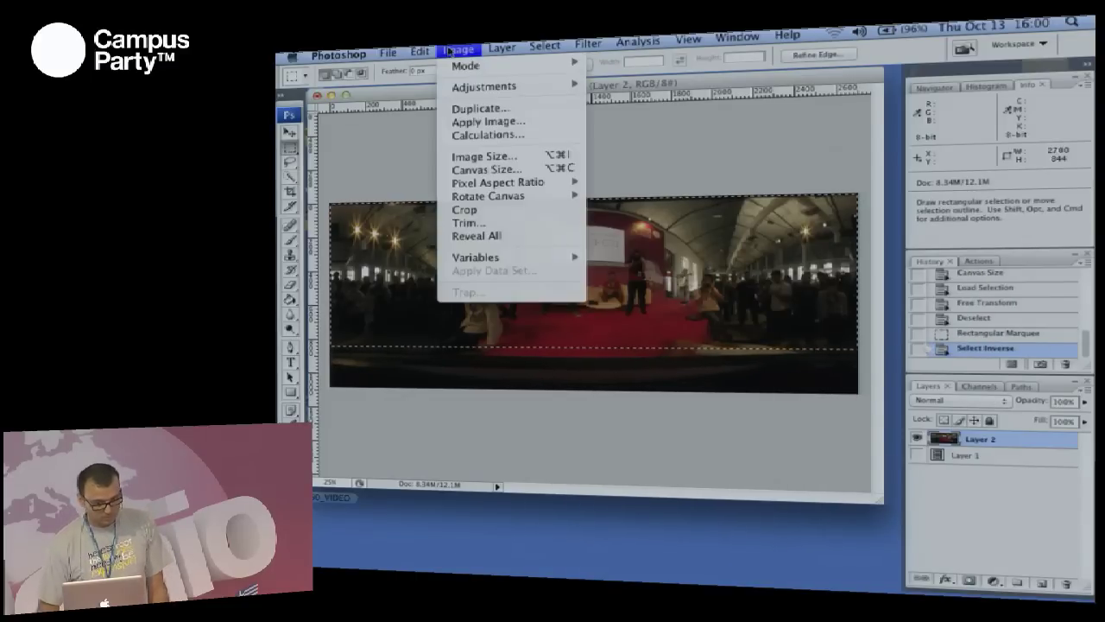
{"action": "left_click", "coordinate": [472, 210]}
{"action": "key", "text": "super+d"}
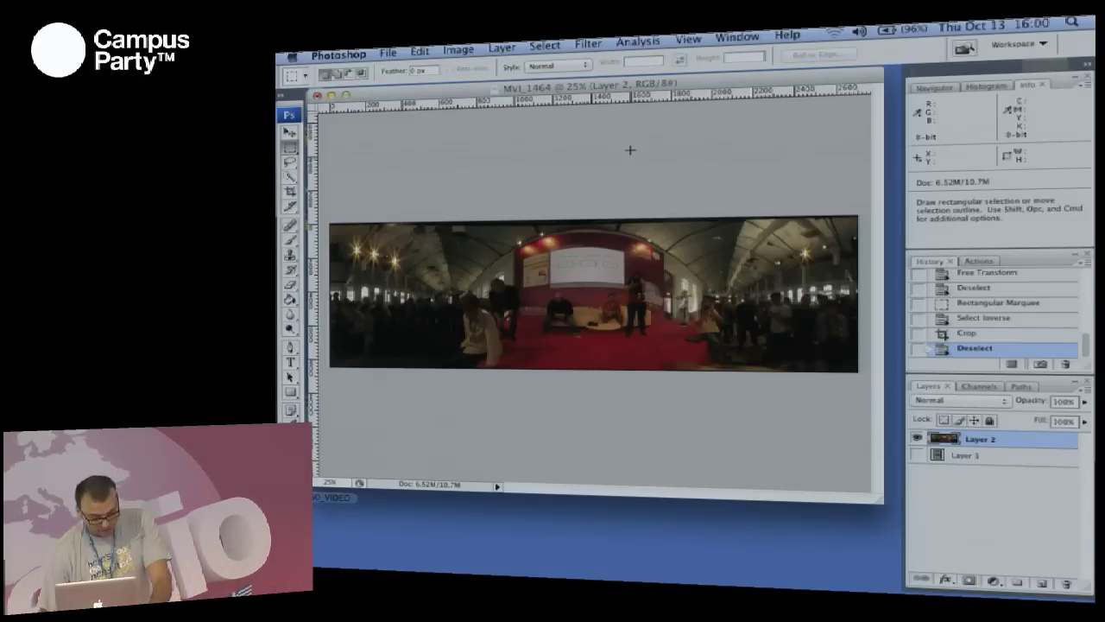
Flatten the image and look around it as a panorama in the PanoPreviewer window
{"action": "key", "text": "super+f"}
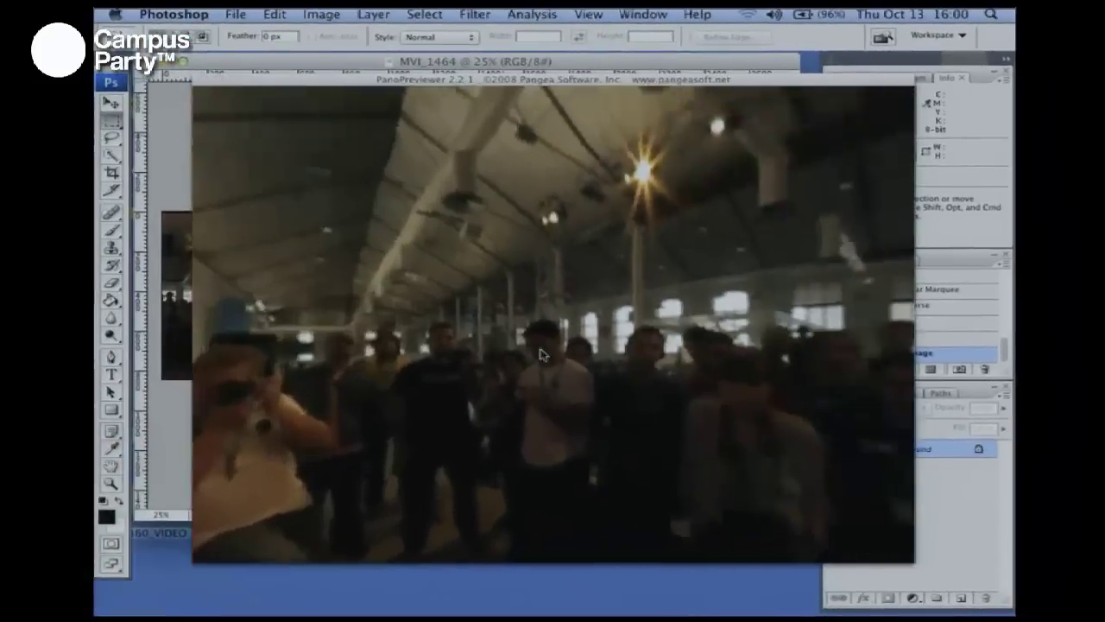
{"action": "mouse_move", "coordinate": [540, 354]}
{"action": "left_mouse_down"}
{"action": "mouse_move", "coordinate": [598, 326]}
{"action": "mouse_move", "coordinate": [534, 363]}
{"action": "left_mouse_up"}
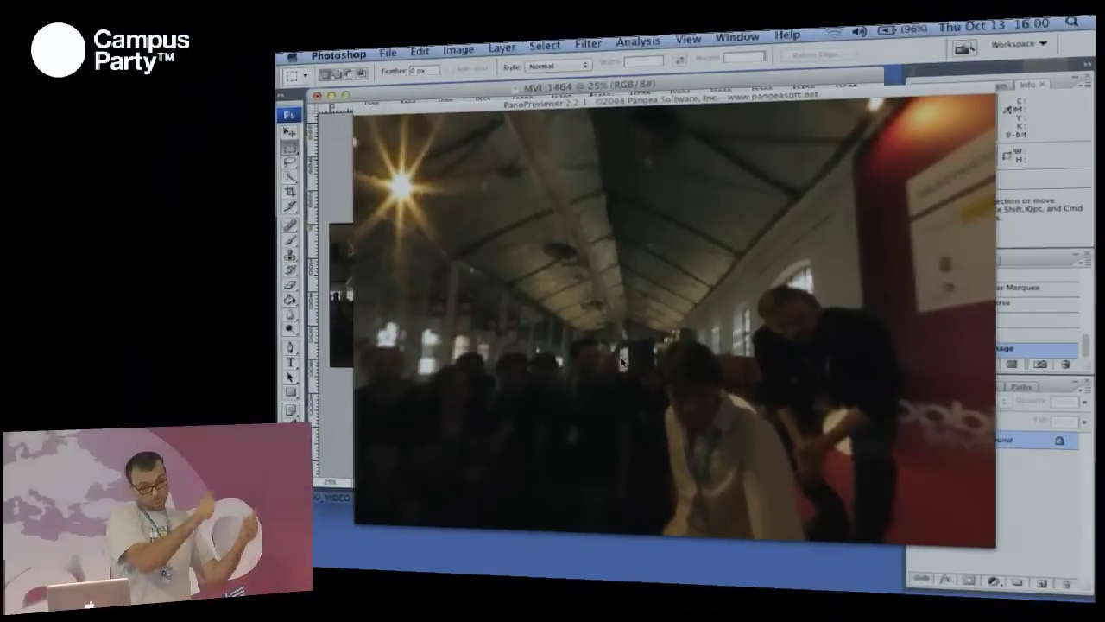
Close the panorama preview and brighten the unflattened image with a Levels adjustment layer, setting the RGB midtone input to 3.13
{"action": "left_click_drag", "start_coordinate": [621, 361], "coordinate": [480, 117]}
{"action": "left_click", "coordinate": [362, 109]}
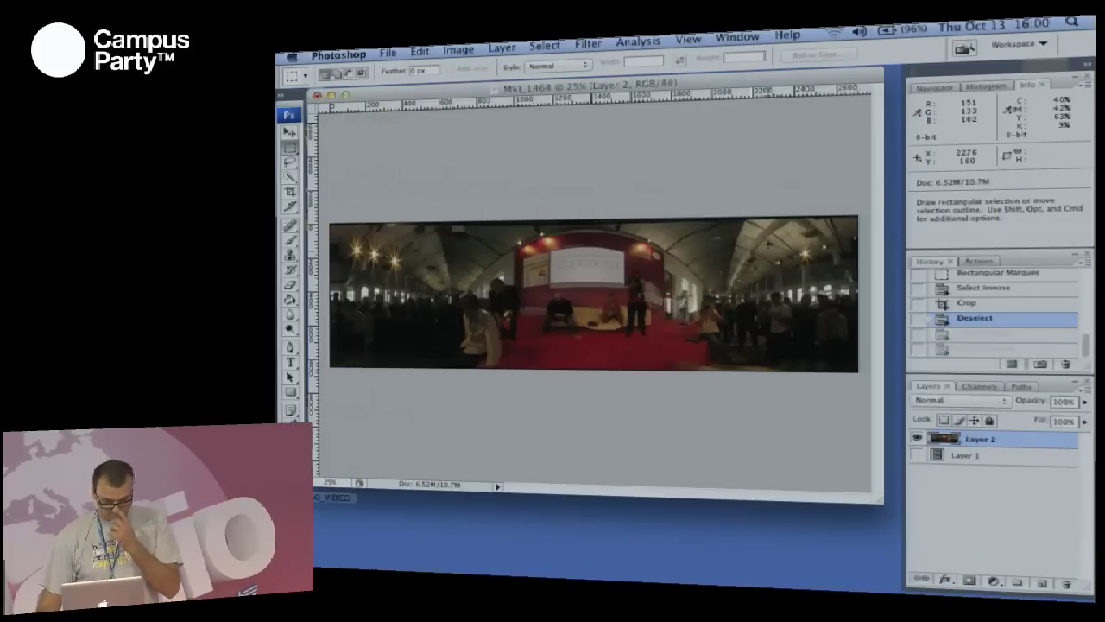
{"action": "left_click", "coordinate": [993, 584]}
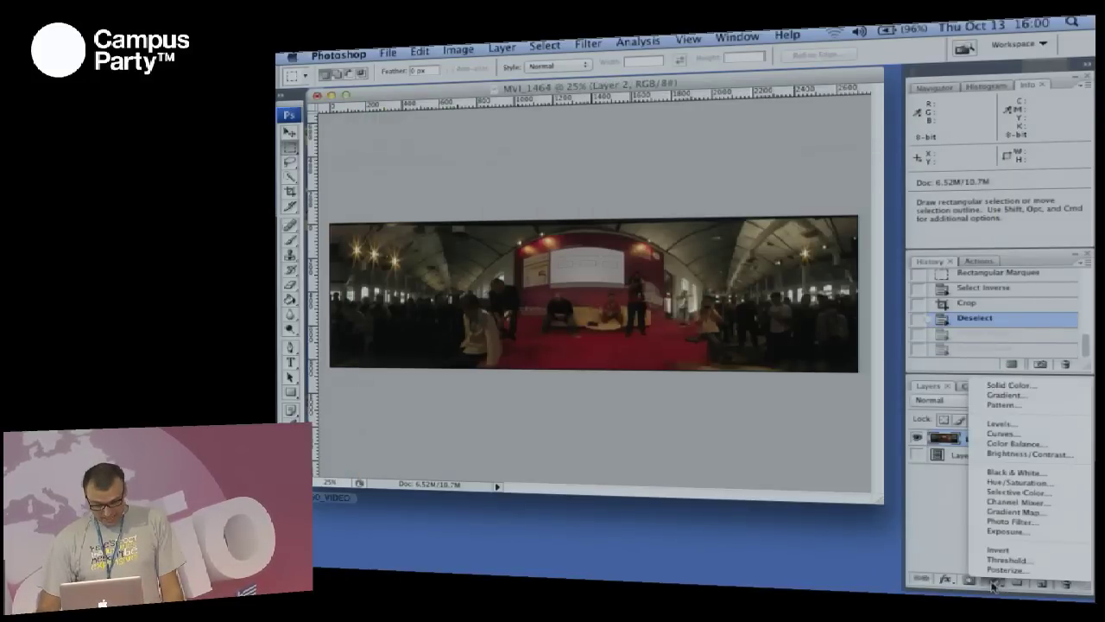
{"action": "left_click", "coordinate": [1002, 424]}
{"action": "left_click_drag", "start_coordinate": [820, 444], "coordinate": [738, 442]}
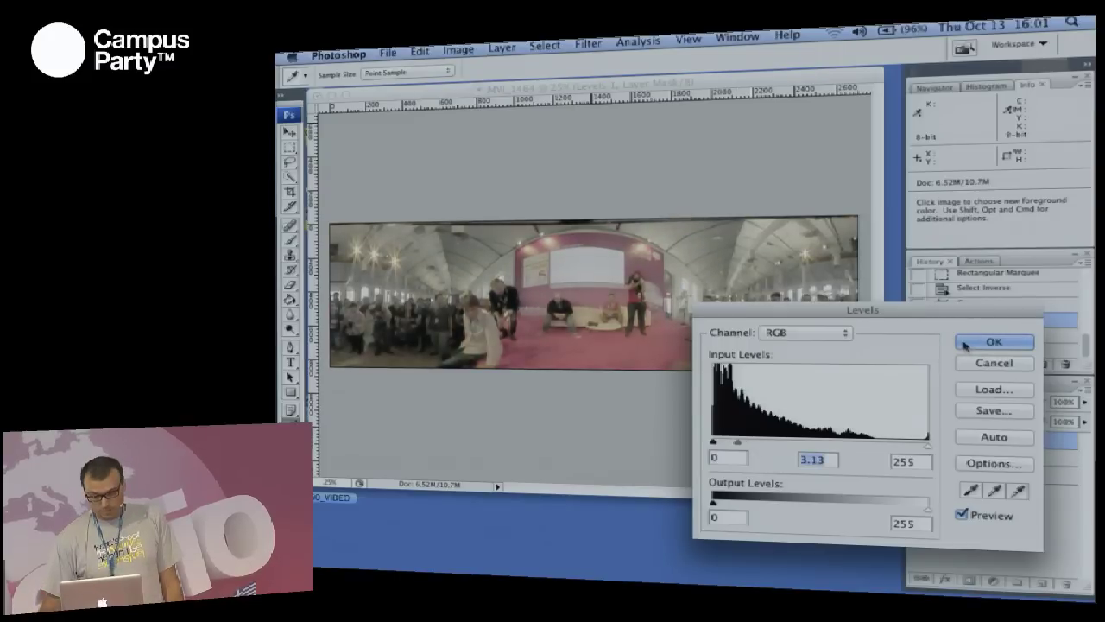
{"action": "left_click", "coordinate": [964, 347]}
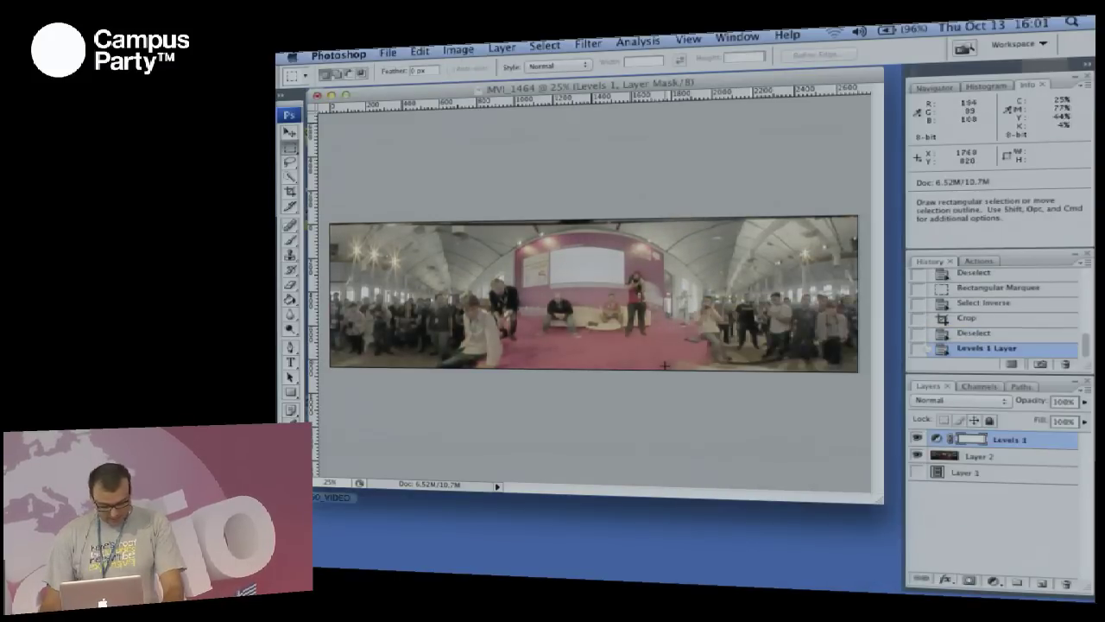
Preview the brightened panorama in PanoPreviewer, look around it including the area overhead, and close the preview
{"action": "key", "text": "F2"}
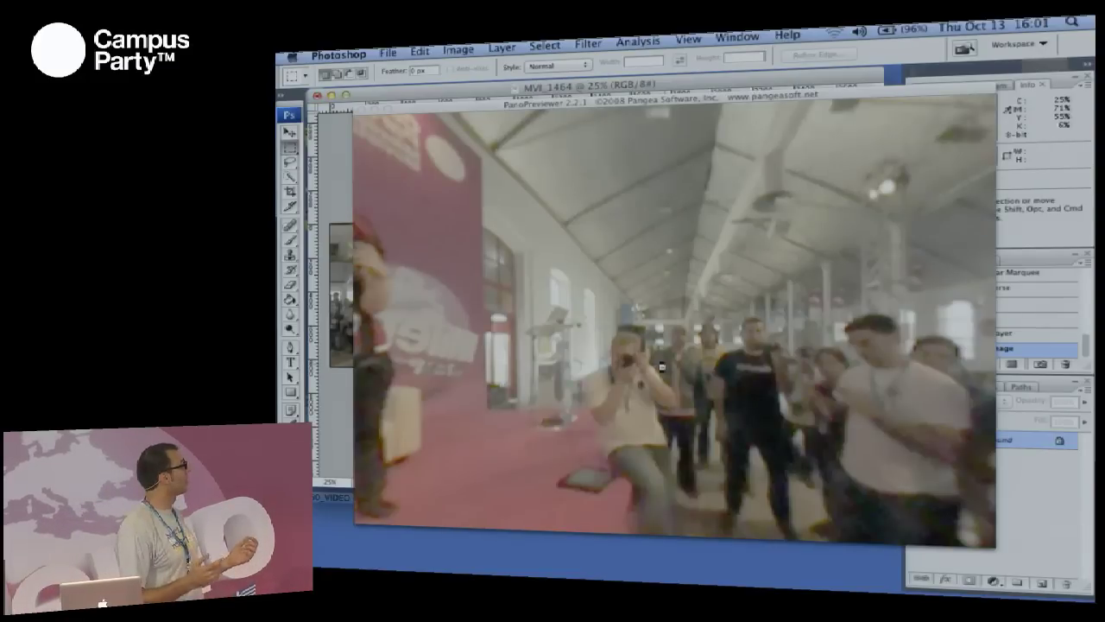
{"action": "left_click_drag", "start_coordinate": [643, 309], "coordinate": [725, 251]}
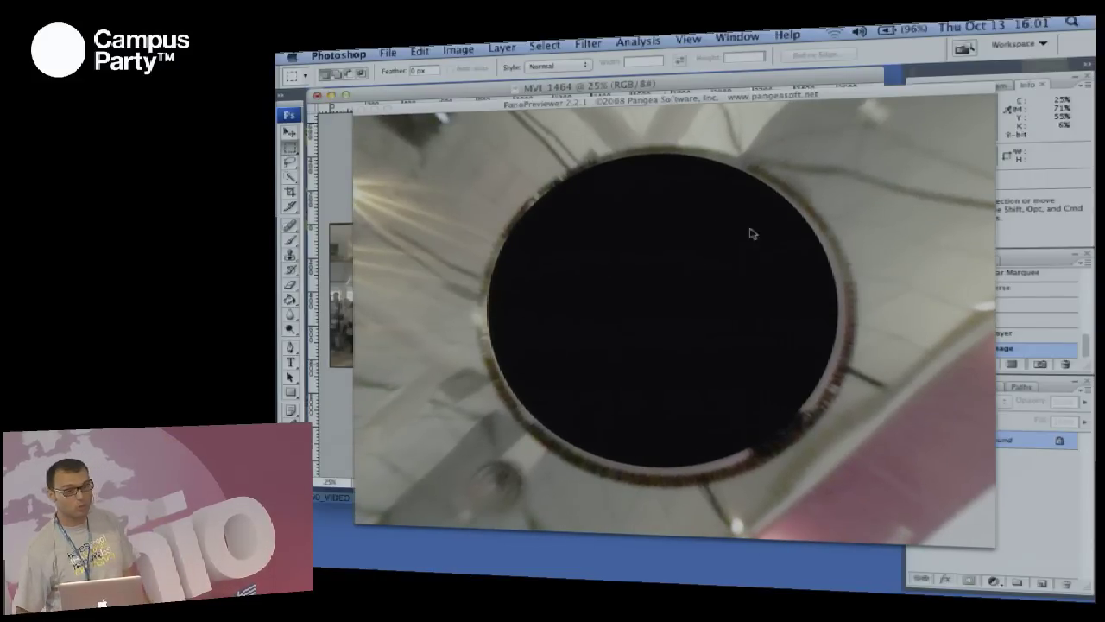
{"action": "left_click_drag", "start_coordinate": [644, 260], "coordinate": [737, 411]}
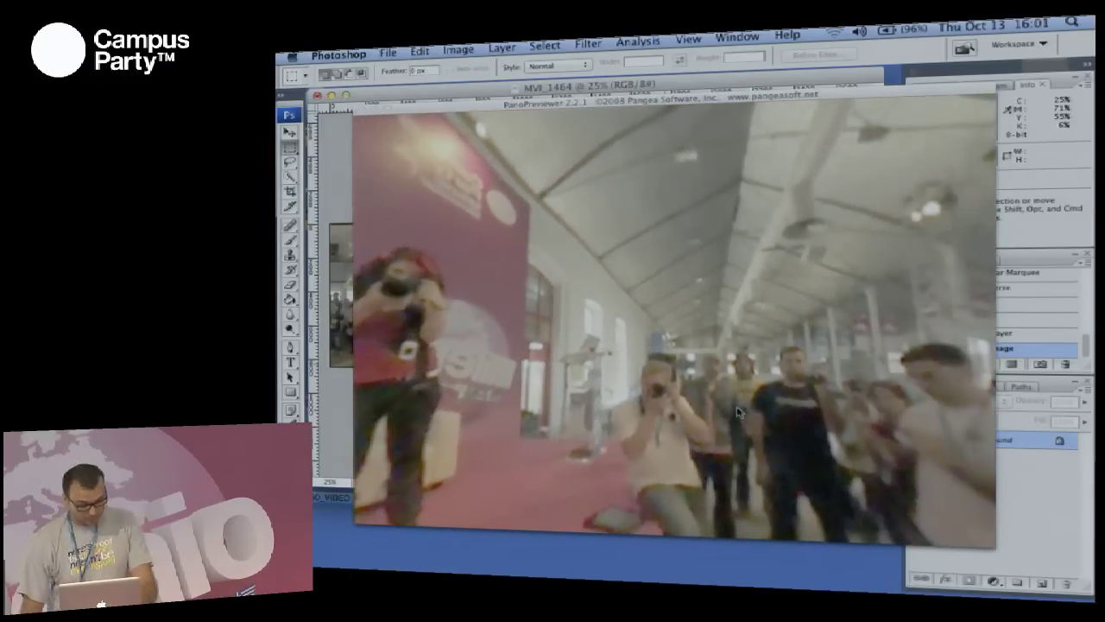
{"action": "left_click", "coordinate": [361, 108]}
Revert the document to the early Crop history state with the square mirrored-sphere image, and slightly enlarge the document window
{"action": "left_click_drag", "start_coordinate": [1084, 340], "coordinate": [1088, 288]}
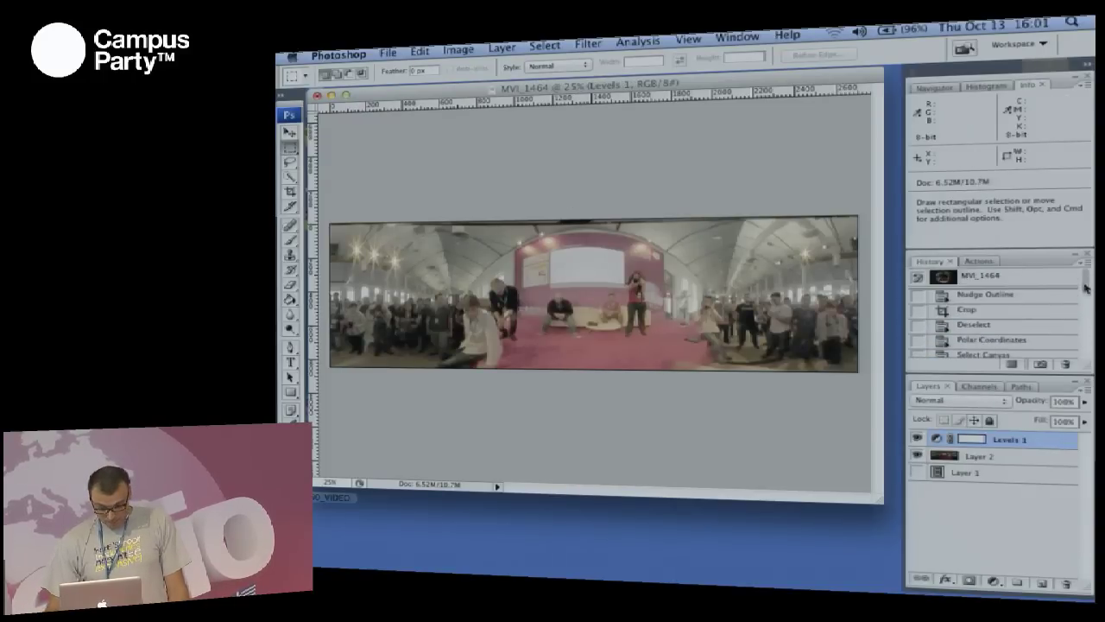
{"action": "left_click", "coordinate": [996, 313]}
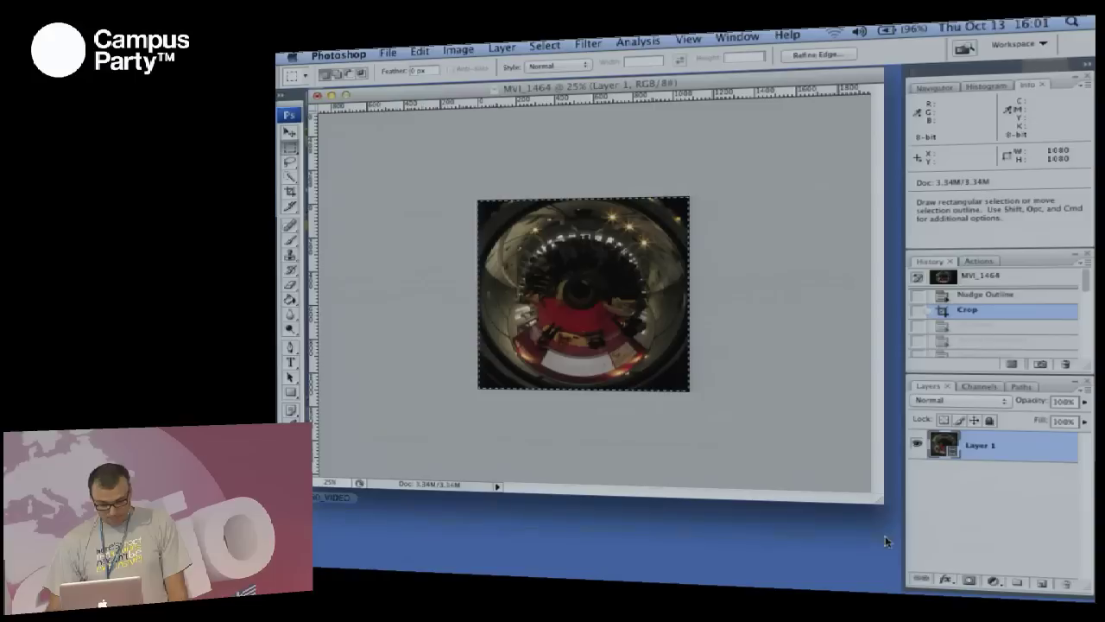
{"action": "left_click_drag", "start_coordinate": [883, 518], "coordinate": [886, 539]}
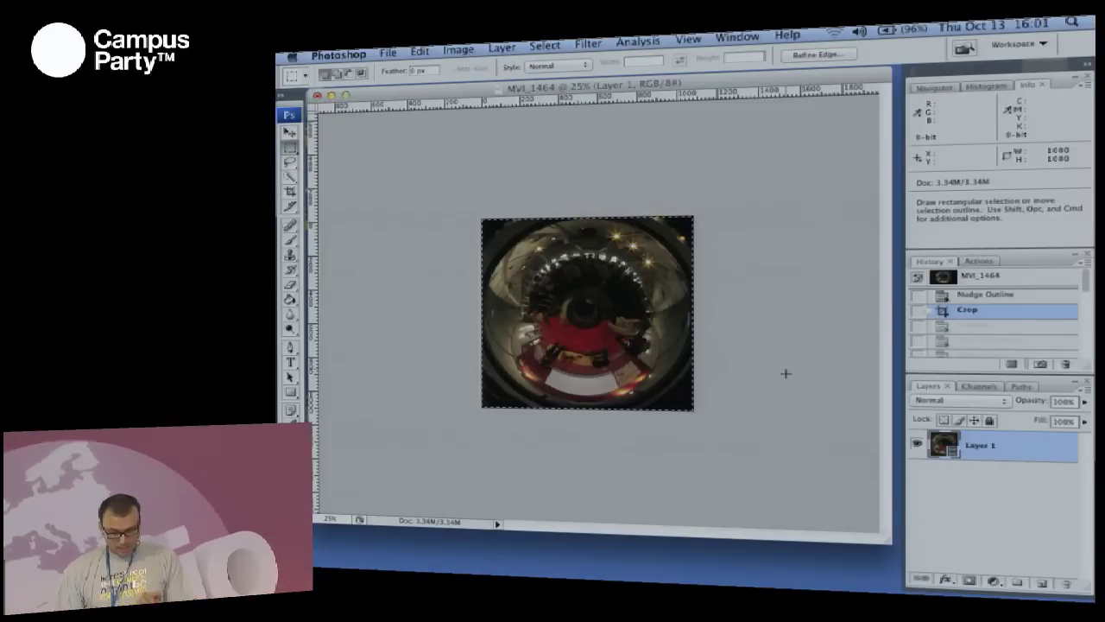
Run the Create 360video from Selection script on the selected mirrored sphere and dismiss its cropping instructions
{"action": "left_click", "coordinate": [421, 51]}
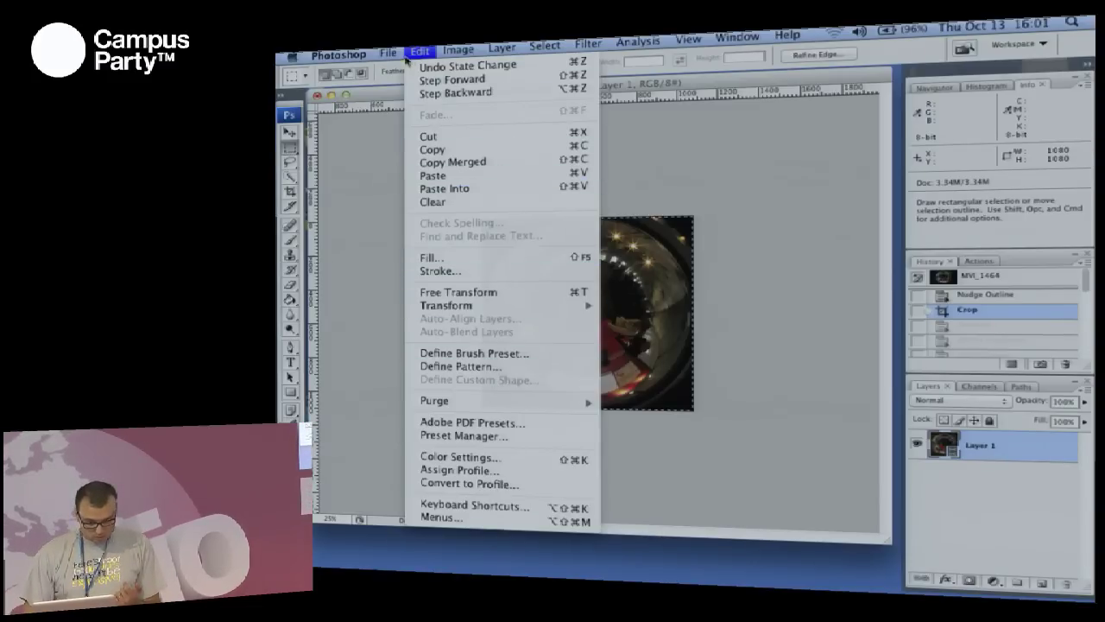
{"action": "mouse_move", "coordinate": [390, 53]}
{"action": "mouse_move", "coordinate": [535, 346]}
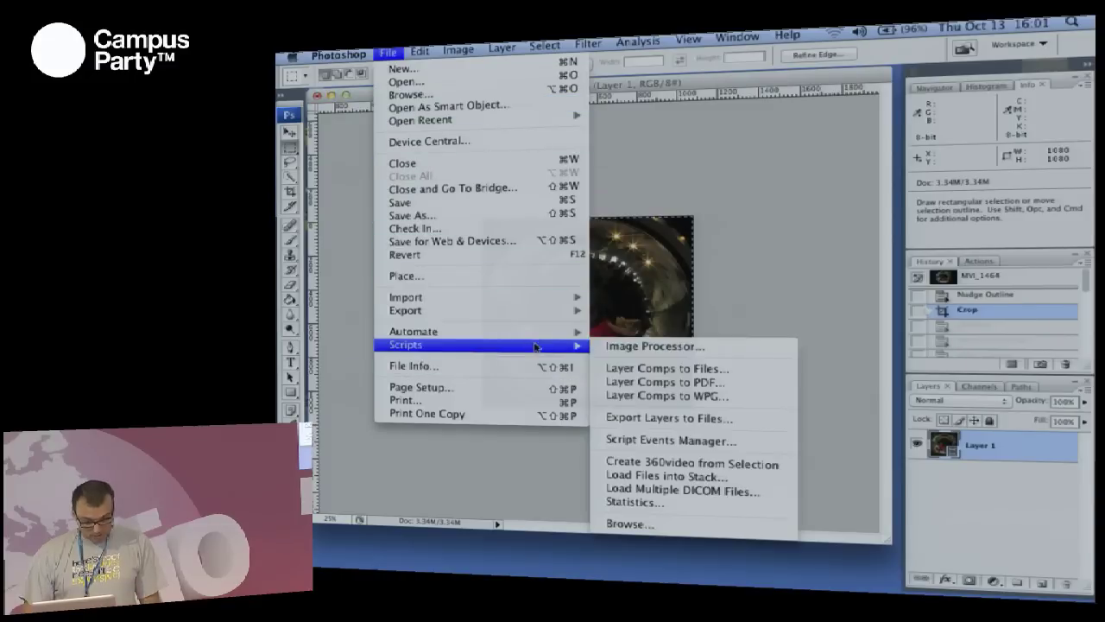
{"action": "left_click", "coordinate": [690, 466]}
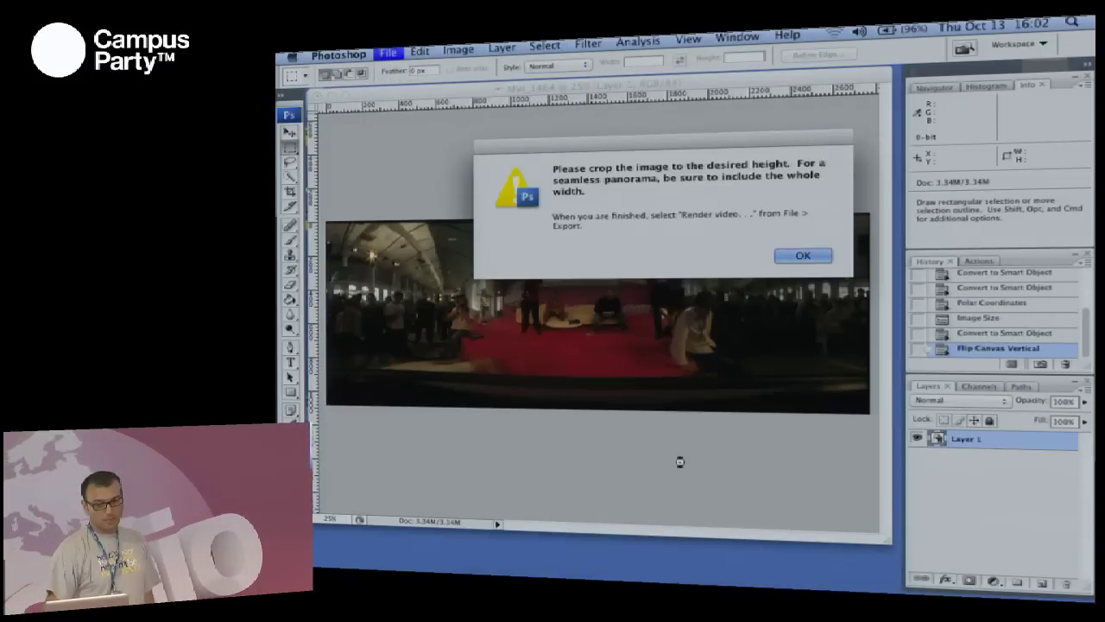
{"action": "left_click", "coordinate": [801, 254]}
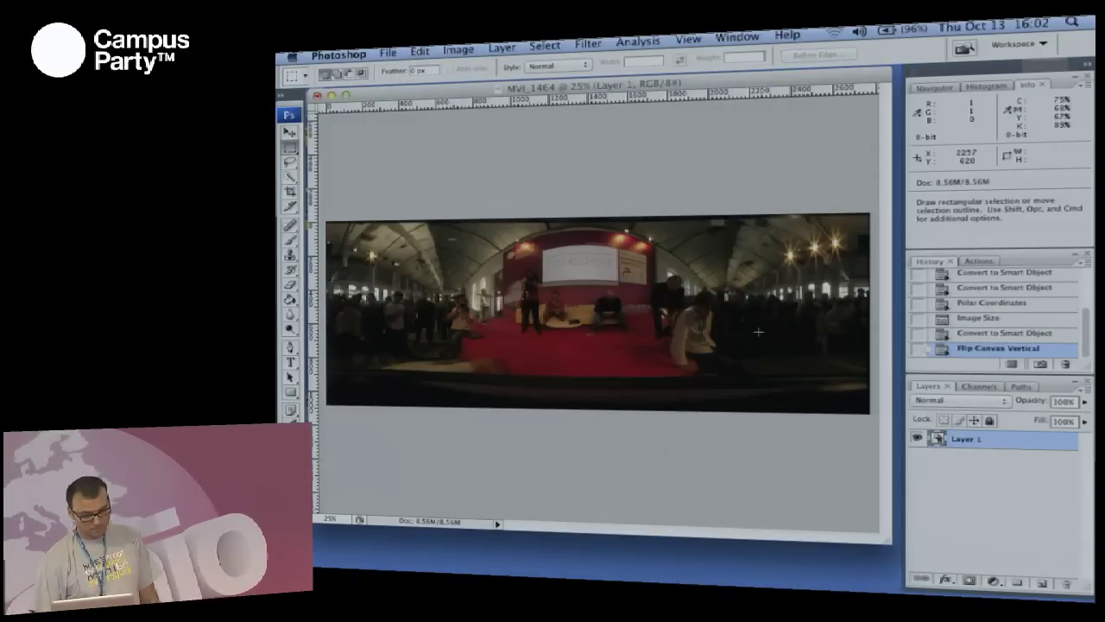
Crop the unwrapped panorama to its full 2769-pixel width and 868-pixel height, removing the dark lower strip, and clear the selection
{"action": "left_click_drag", "start_coordinate": [321, 210], "coordinate": [917, 375]}
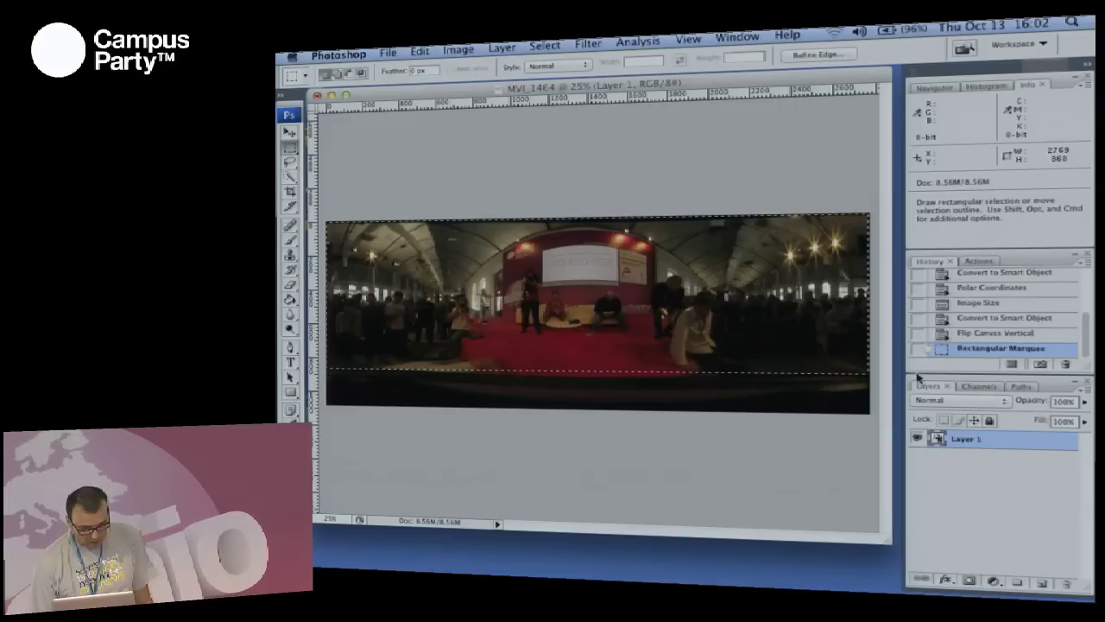
{"action": "left_click", "coordinate": [458, 49]}
{"action": "left_click", "coordinate": [470, 209]}
{"action": "key", "text": "super+d"}
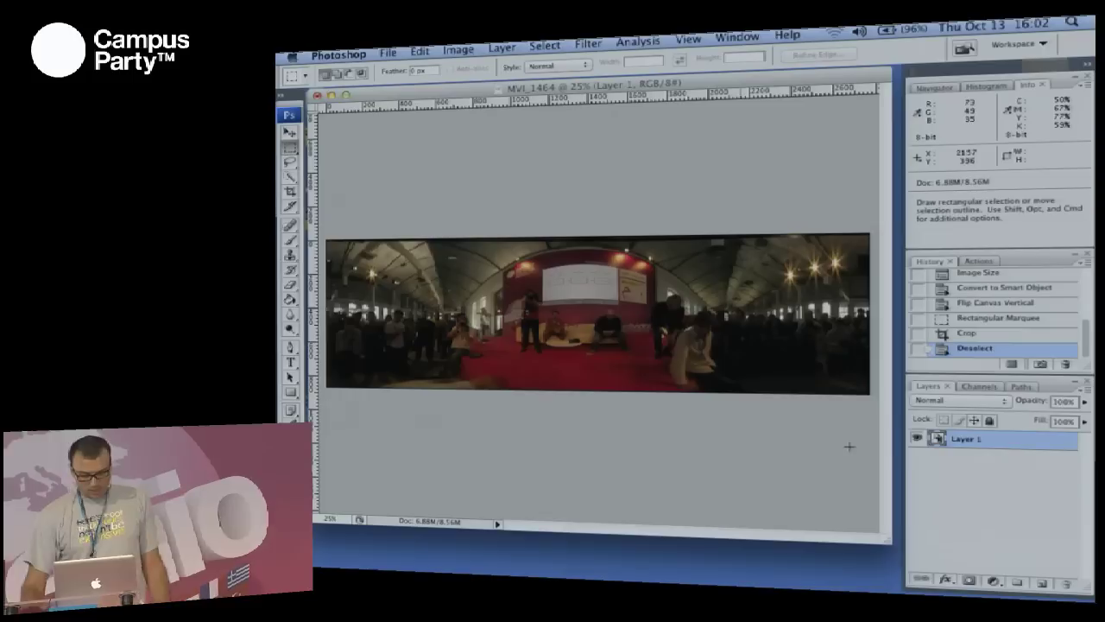
Add a Curves adjustment layer that brightens the panorama by raising a shadow point on the RGB curve to output 88
{"action": "left_click", "coordinate": [993, 585]}
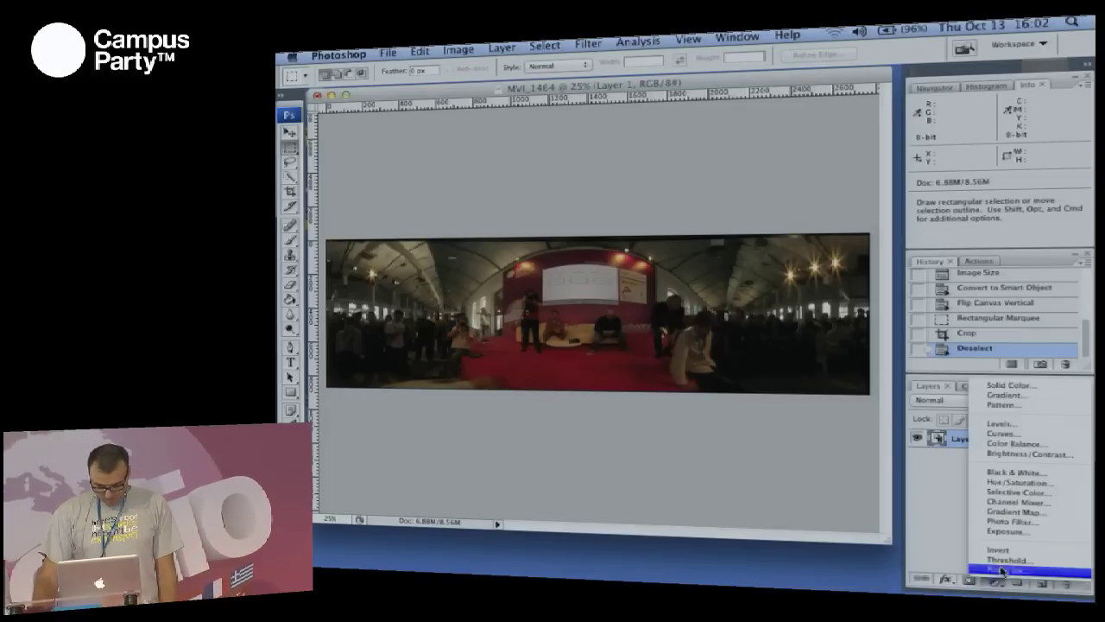
{"action": "left_click", "coordinate": [997, 435]}
{"action": "left_click_drag", "start_coordinate": [825, 517], "coordinate": [818, 492]}
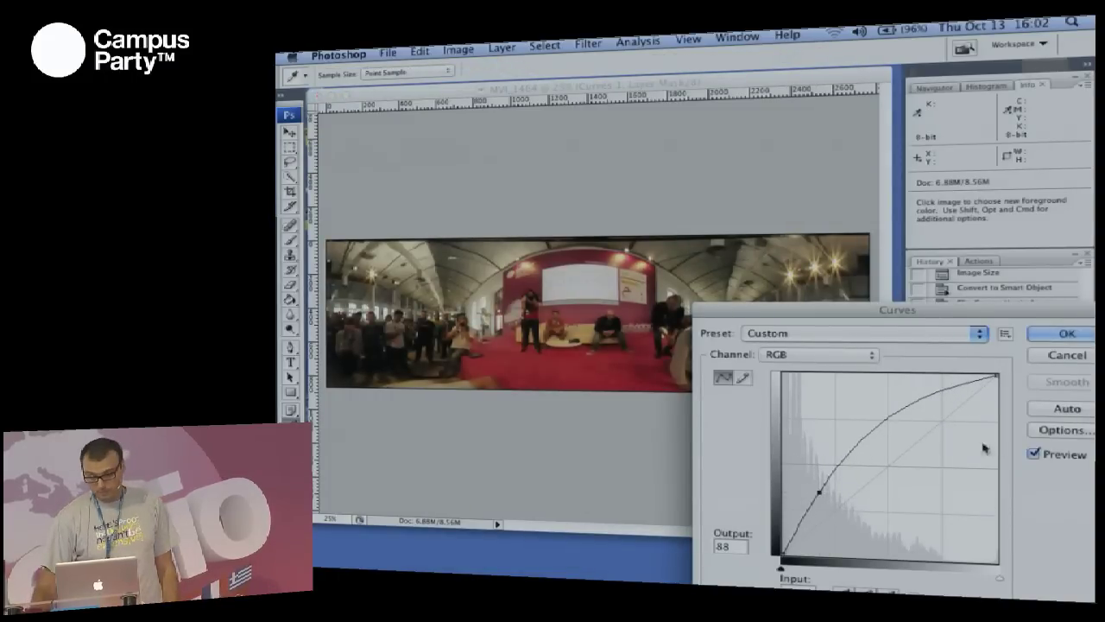
{"action": "left_click", "coordinate": [1069, 336]}
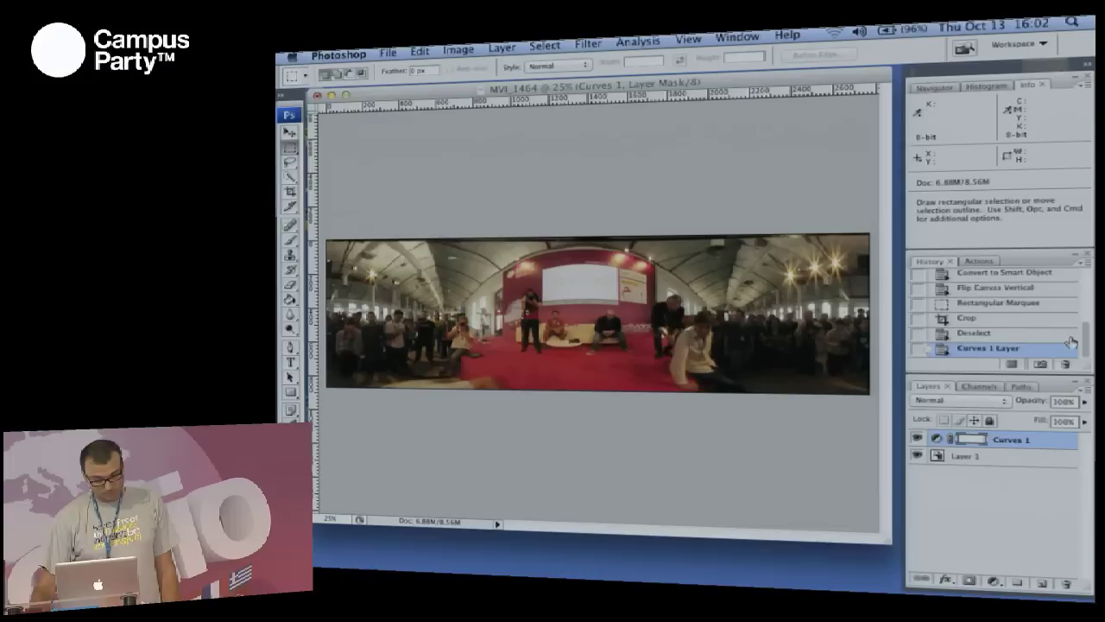
Render the unwrapped panorama as a video file named renctangular.mov
{"action": "left_click", "coordinate": [385, 53]}
{"action": "mouse_move", "coordinate": [486, 311]}
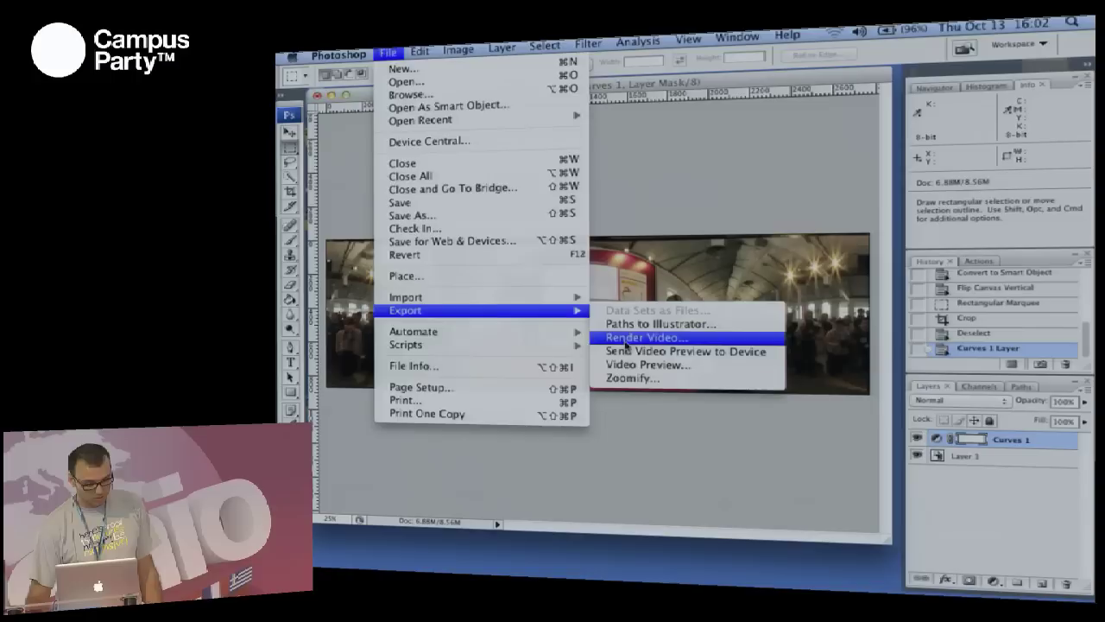
{"action": "left_click", "coordinate": [625, 344]}
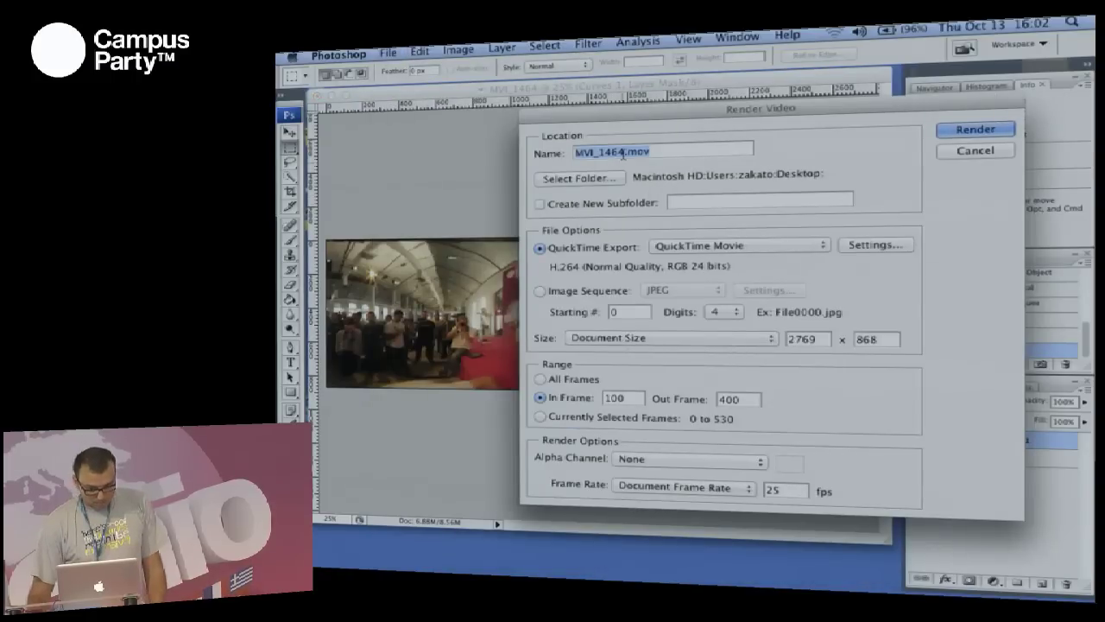
{"action": "left_click", "coordinate": [622, 153]}
{"action": "key", "text": "shift+super+Right"}
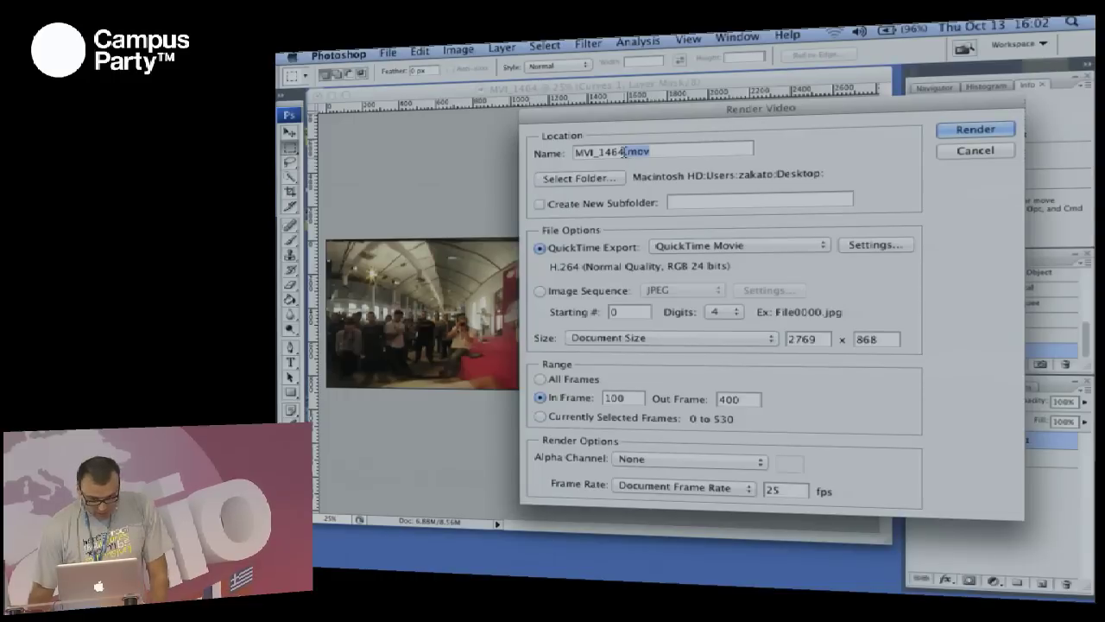
{"action": "key", "text": "shift+super+Left"}
{"action": "type", "text": "renctangular"}
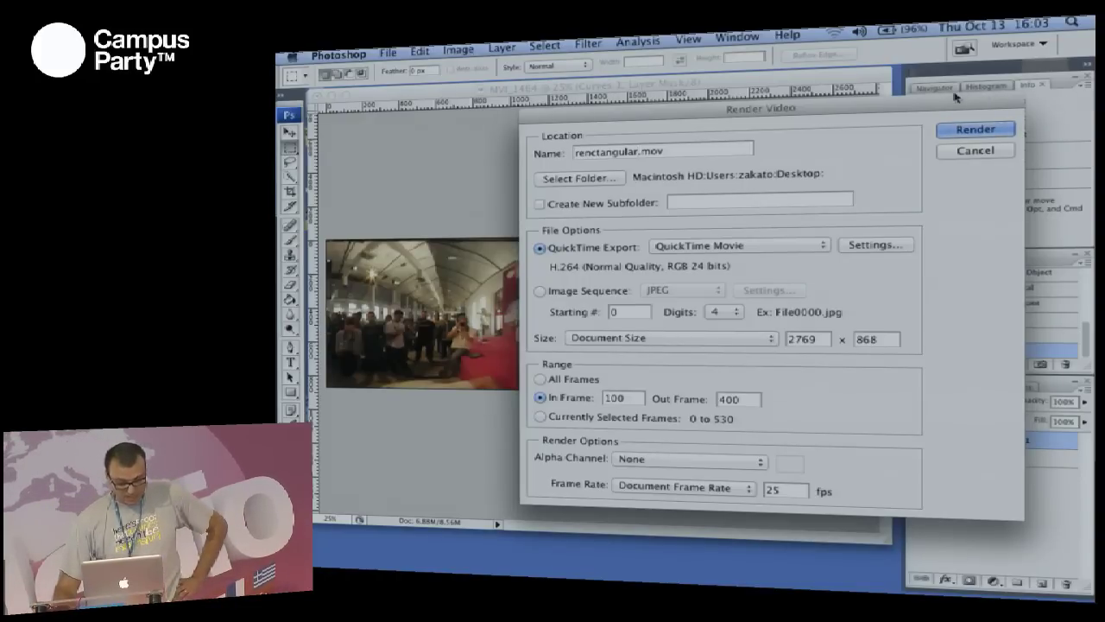
{"action": "left_click", "coordinate": [960, 130]}
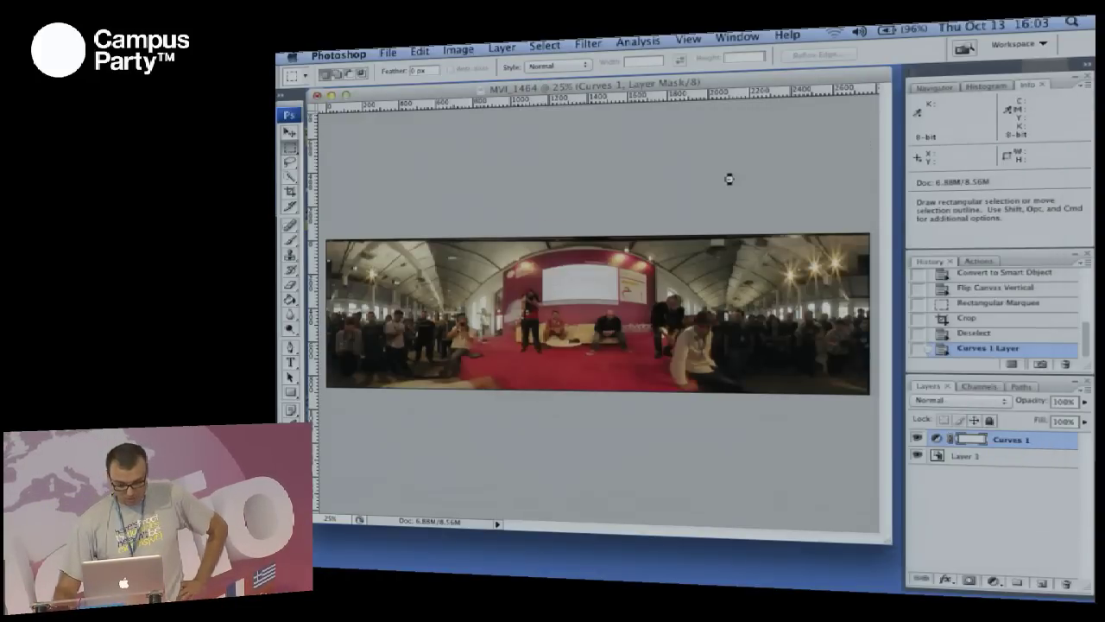